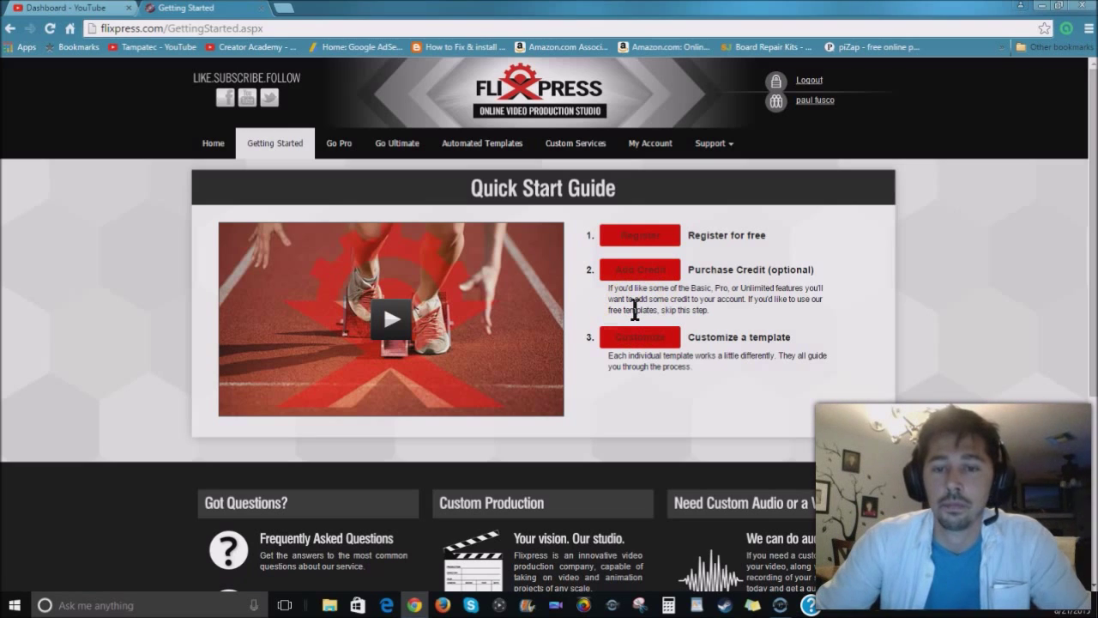
# Step: Open the Automated Templates gallery from step 3 of the Getting Started guide
pyautogui.click(643, 342)
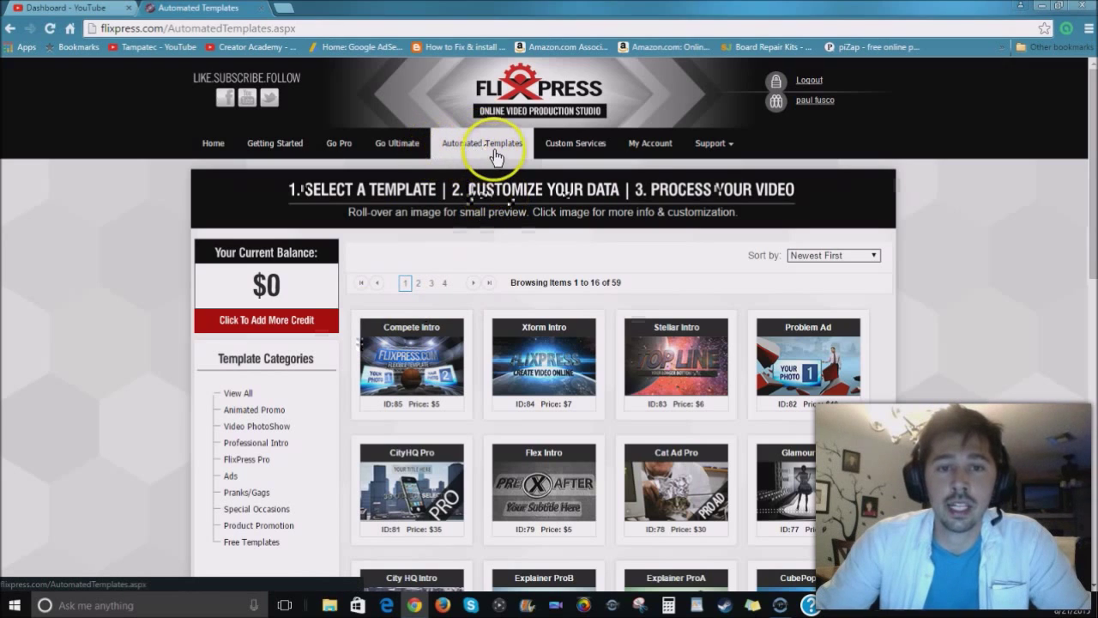
# Step: List all template categories, then filter the gallery to Free Templates
pyautogui.scroll(-1, 300, 335)
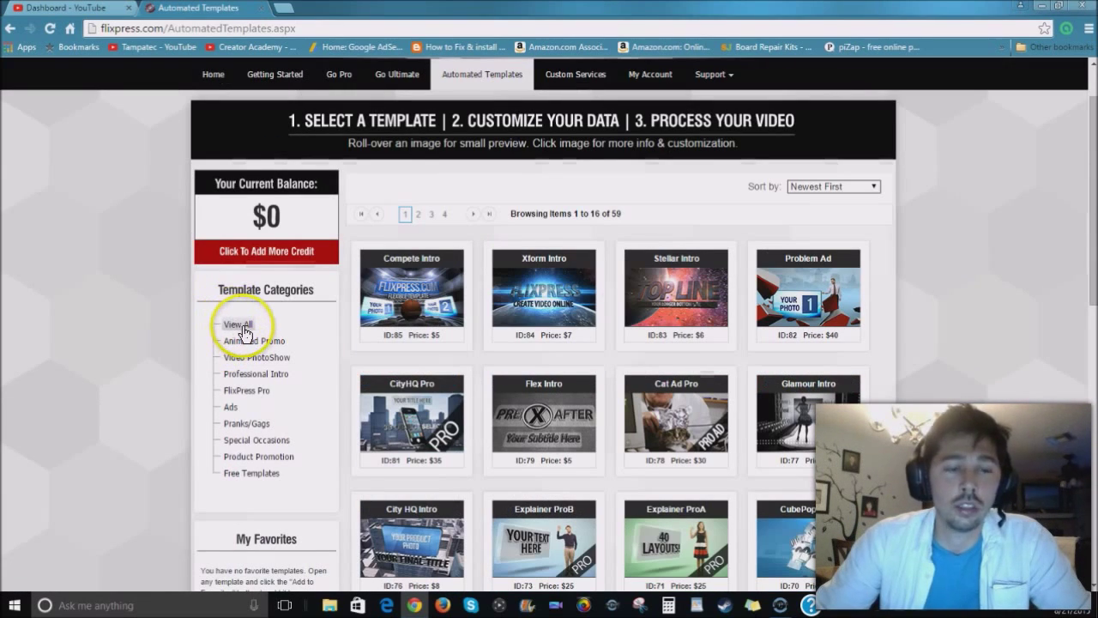
pyautogui.click(243, 327)
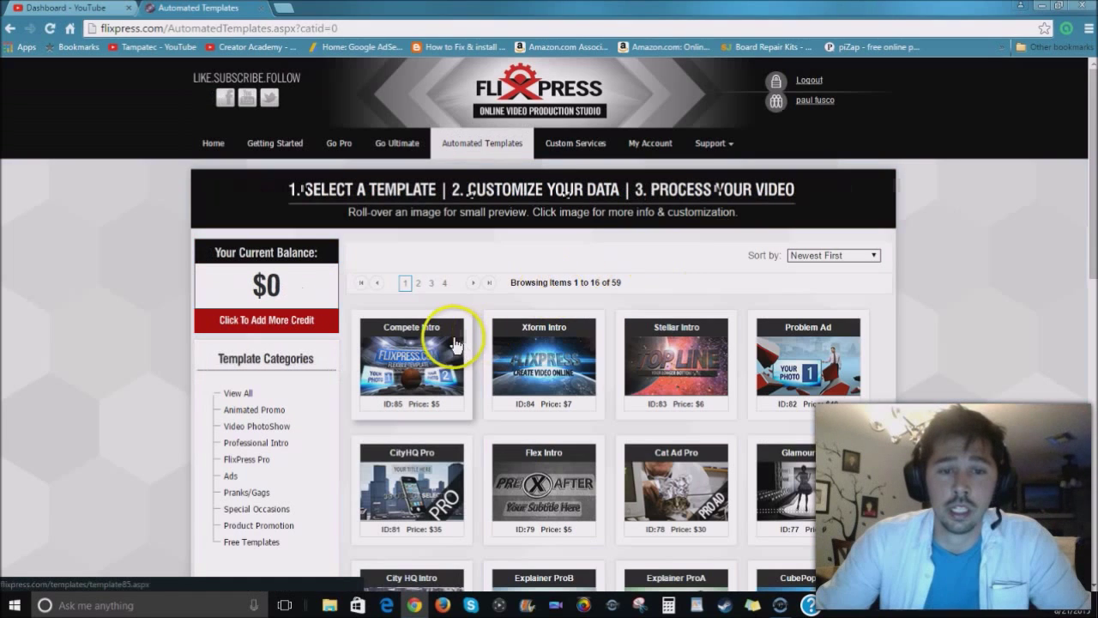
pyautogui.moveTo(412, 356)
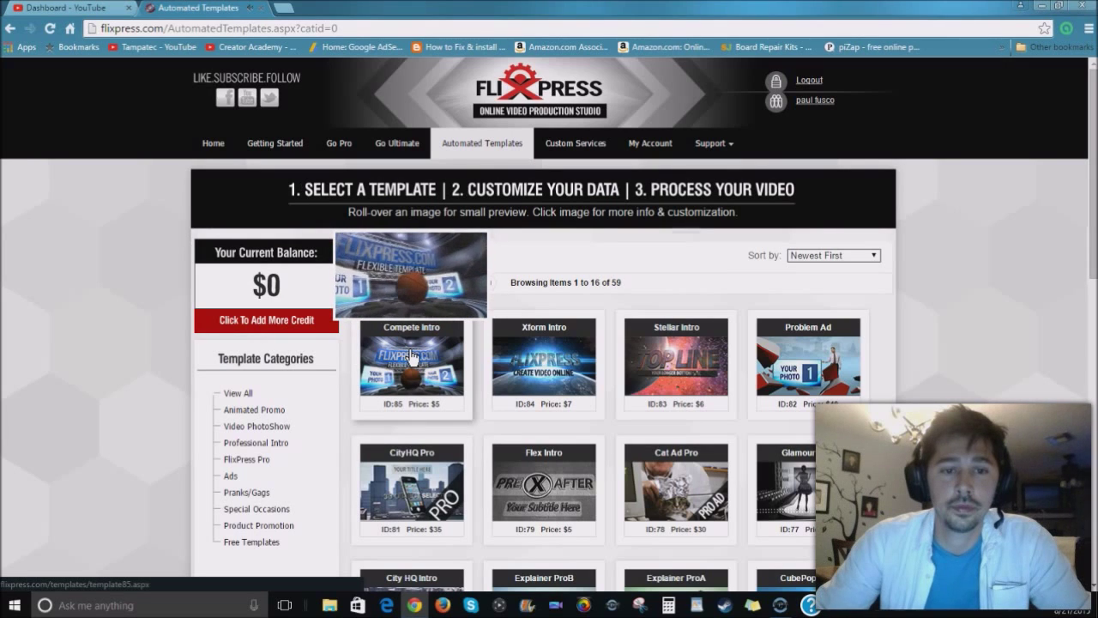
pyautogui.scroll(-1, 463, 361)
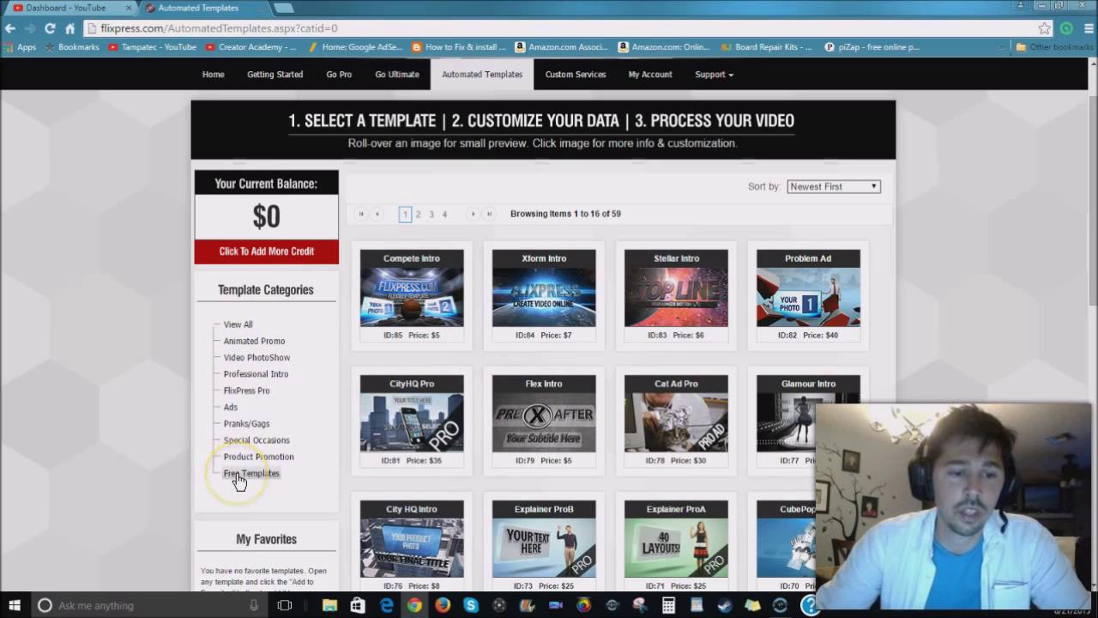
pyautogui.click(237, 474)
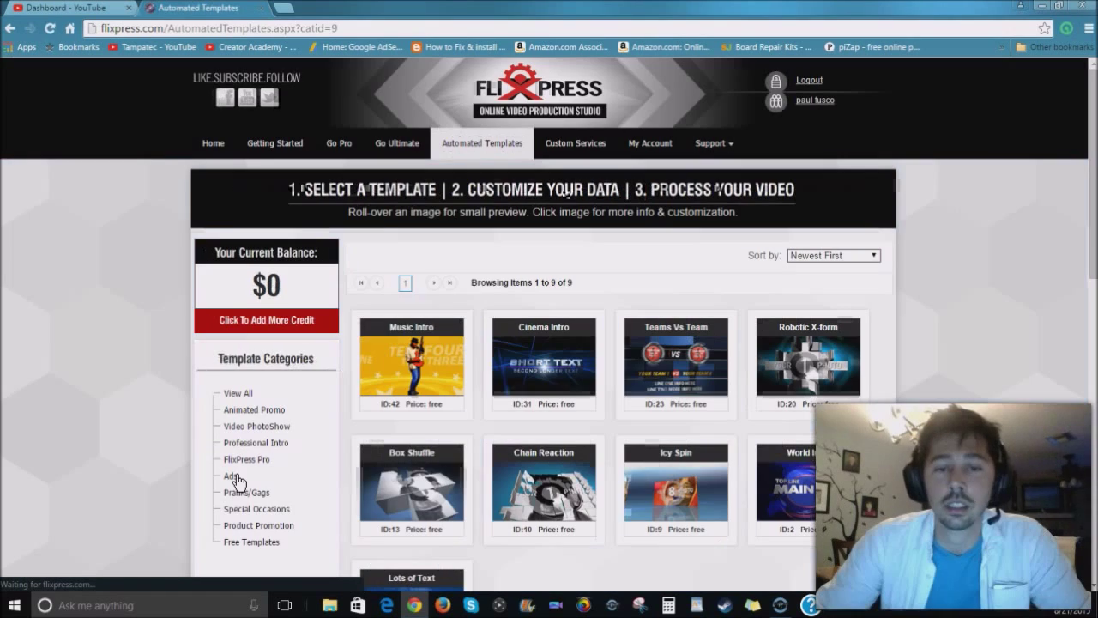
# Step: Browse the nine free templates and open the Robotic X-form template's preview details
pyautogui.moveTo(425, 382)
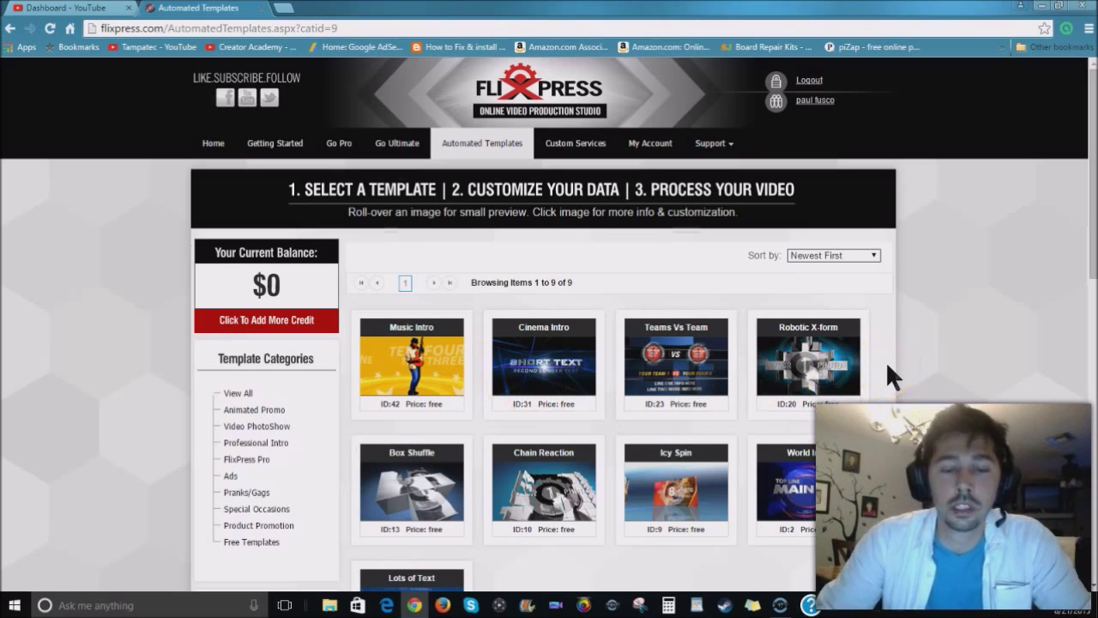
pyautogui.click(827, 364)
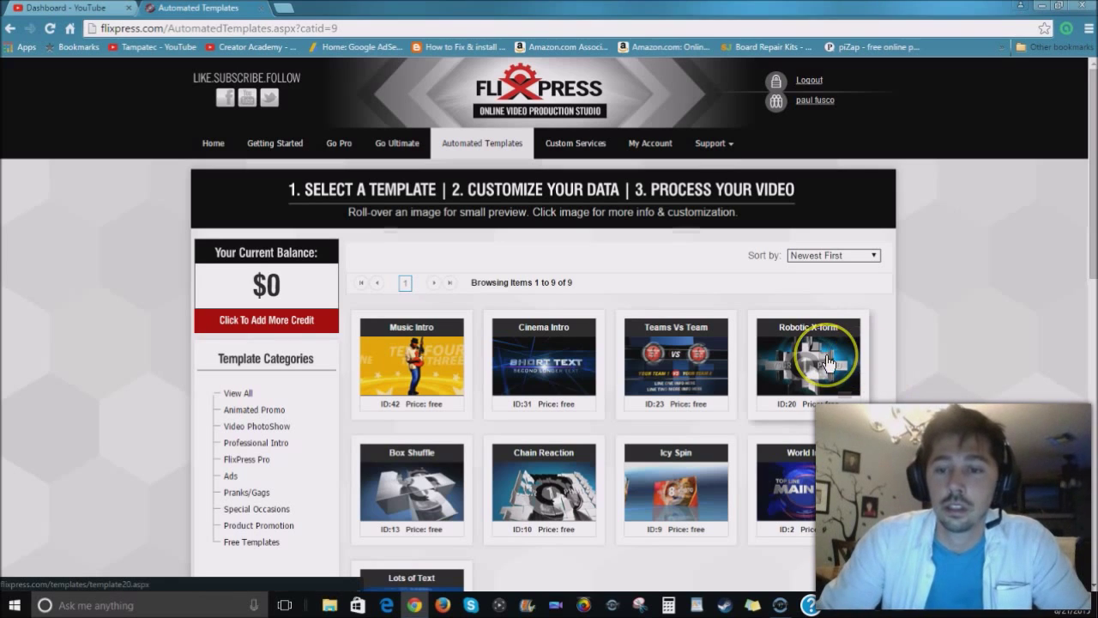
pyautogui.moveTo(827, 362)
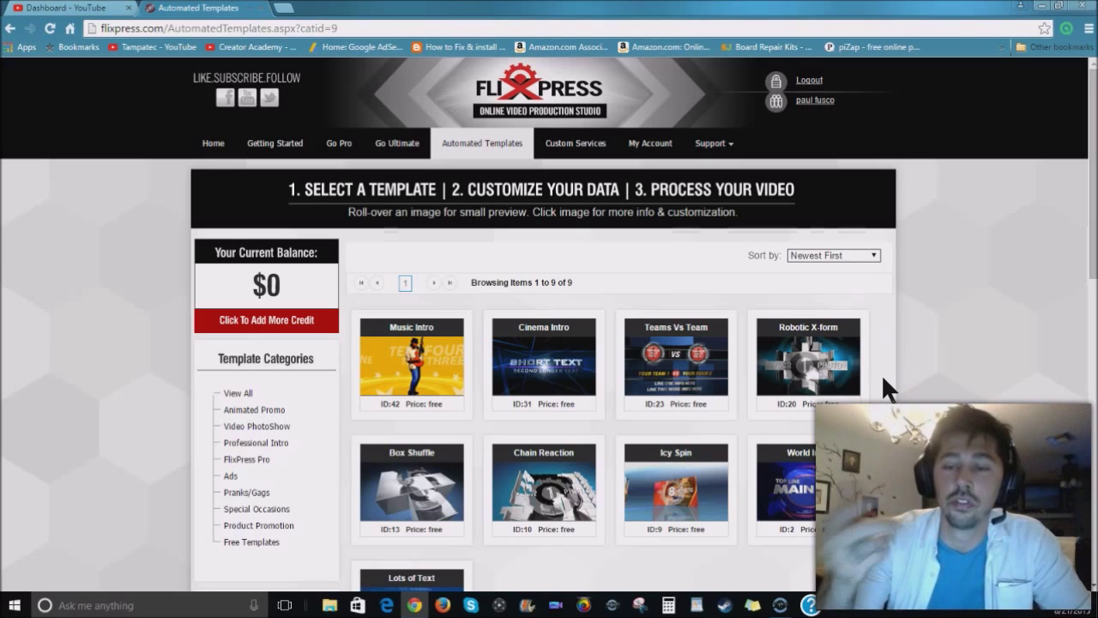
pyautogui.click(860, 357)
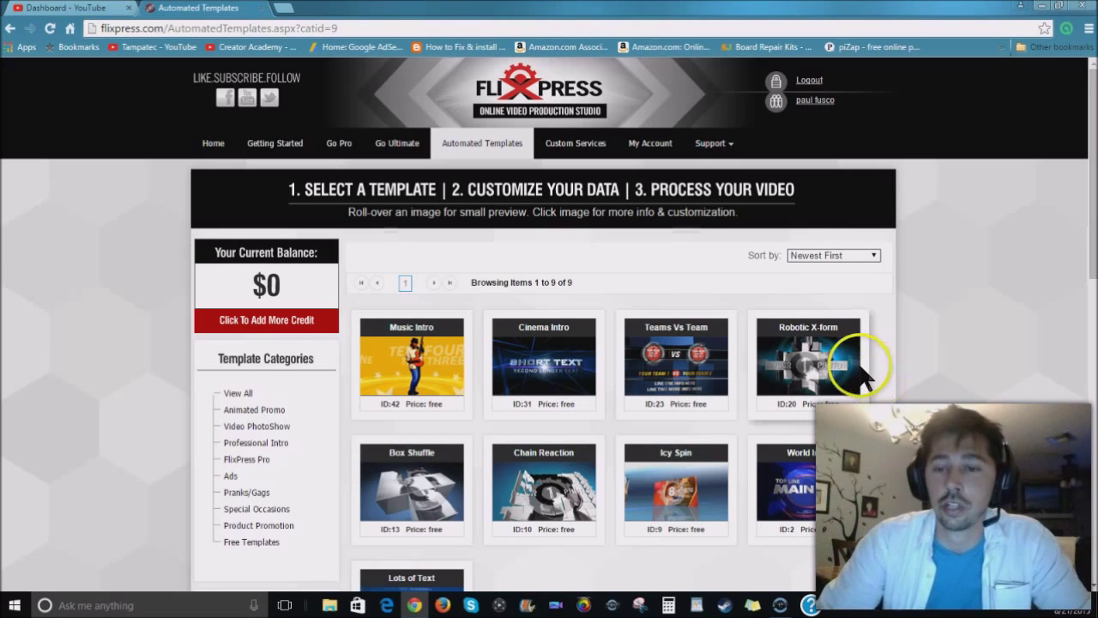
pyautogui.click(860, 359)
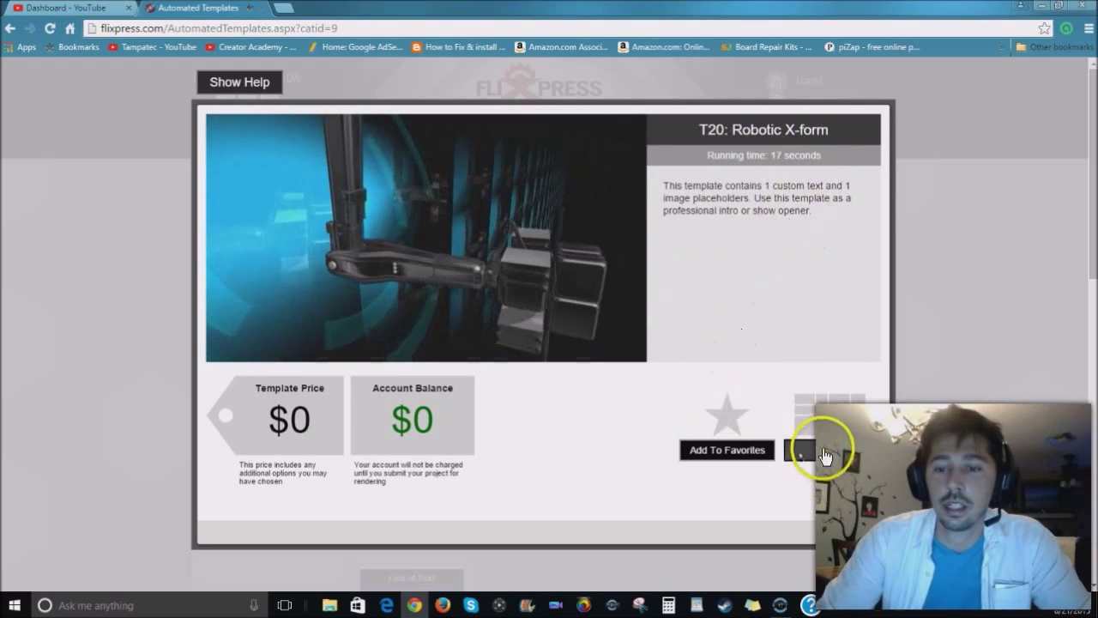
# Step: Confirm reading the Template T20 instructions and proceed to Upload Your Images
pyautogui.click(822, 452)
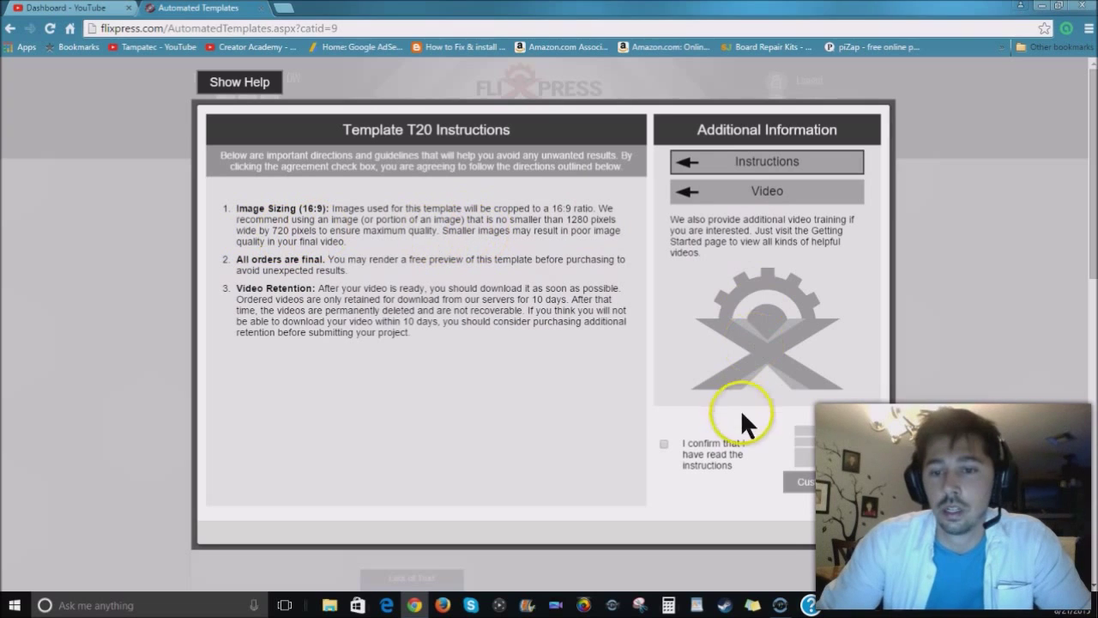
pyautogui.click(663, 444)
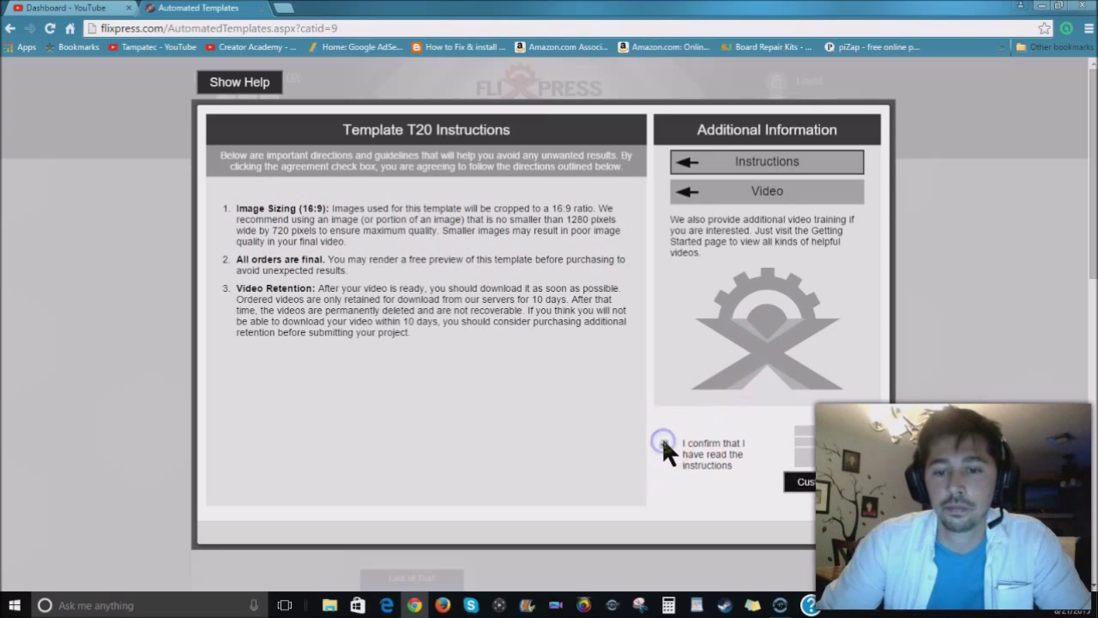
pyautogui.click(804, 484)
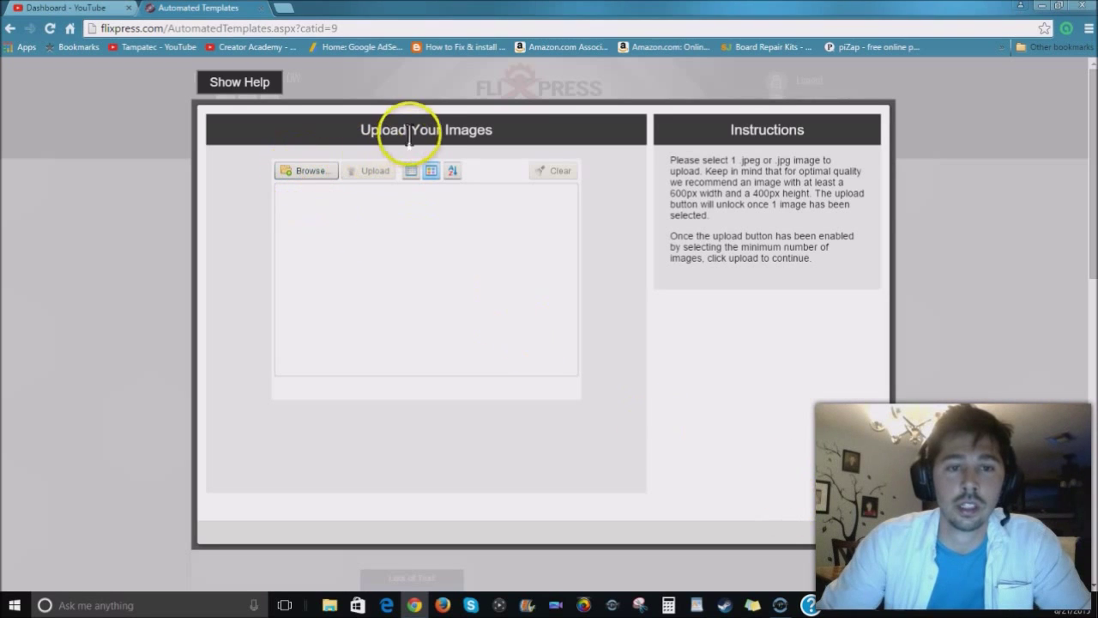
# Step: Upload the tampatec.3 picture from the Desktop
pyautogui.click(316, 175)
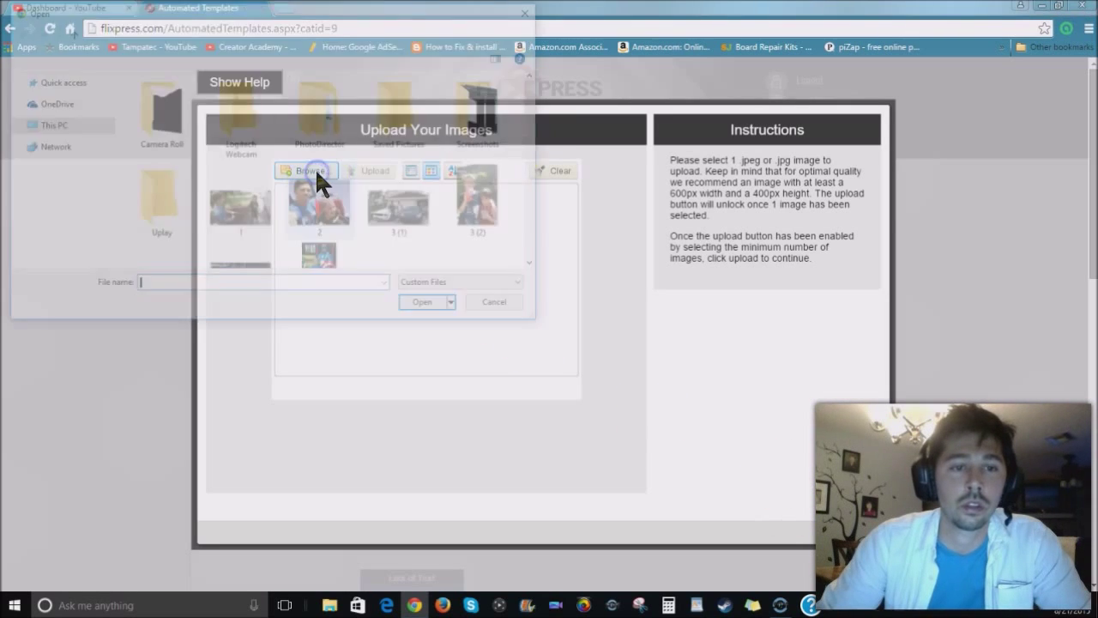
pyautogui.scroll(-5, 322, 201)
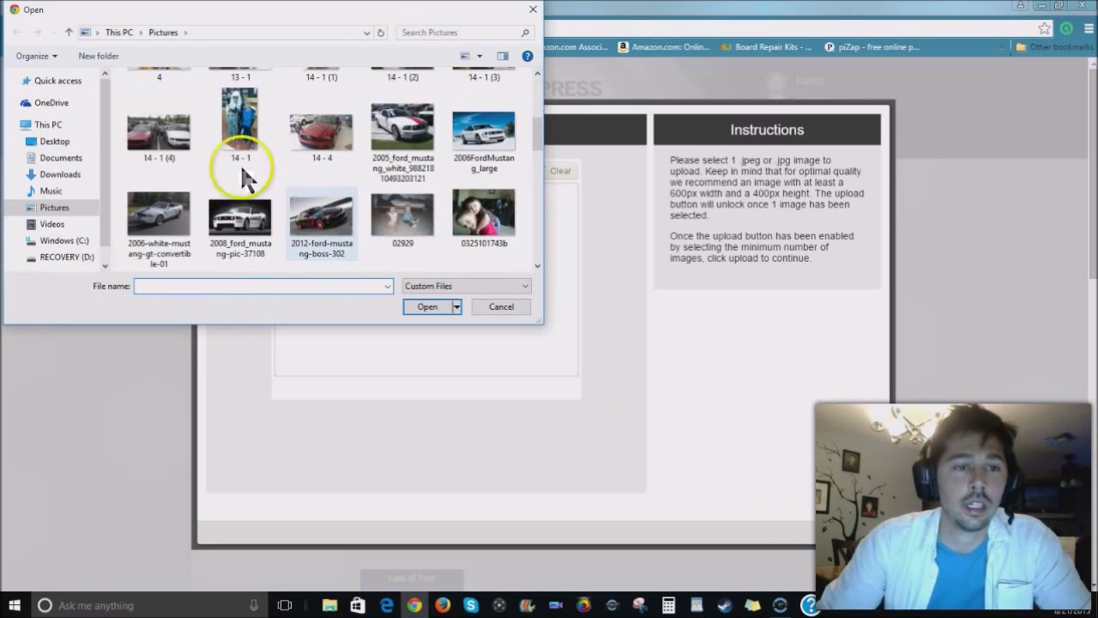
pyautogui.scroll(5, 245, 177)
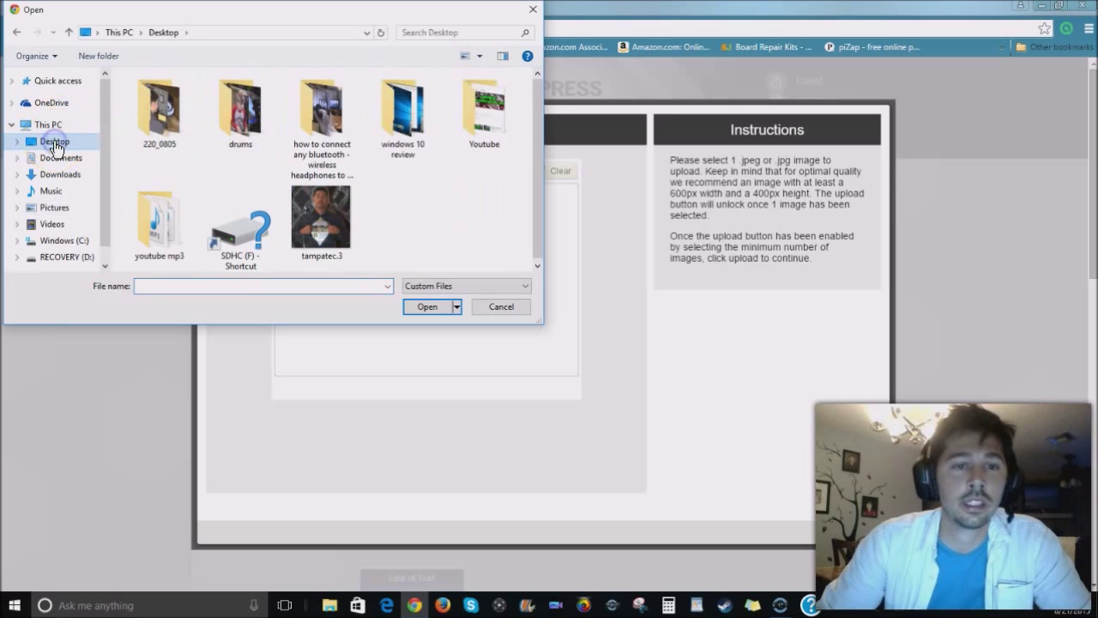
pyautogui.click(332, 225)
pyautogui.doubleClick(331, 221)
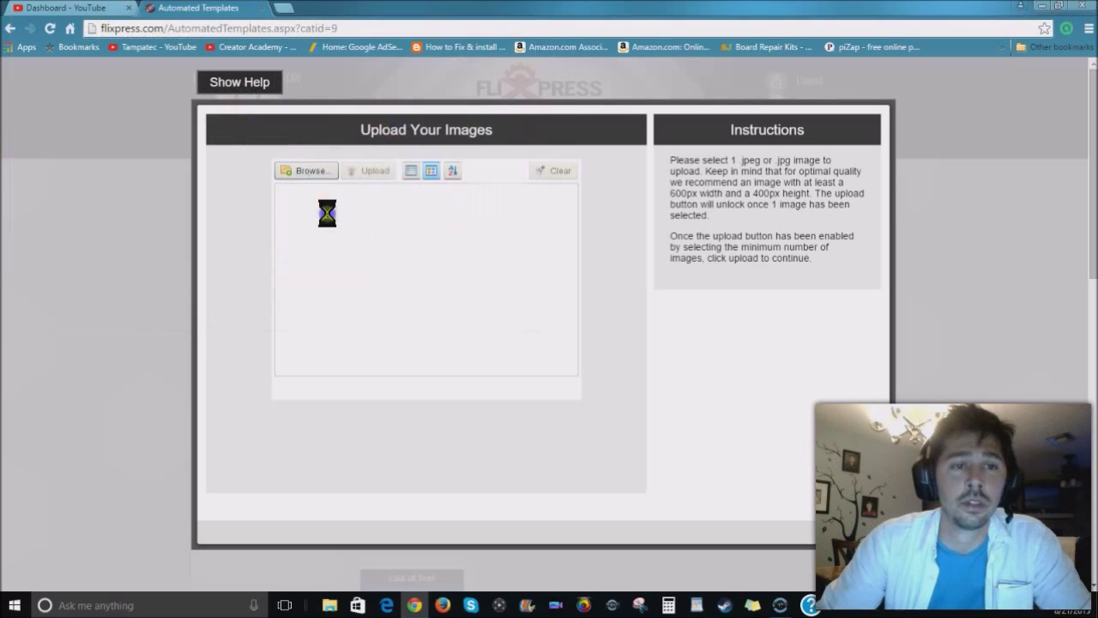
pyautogui.click(367, 171)
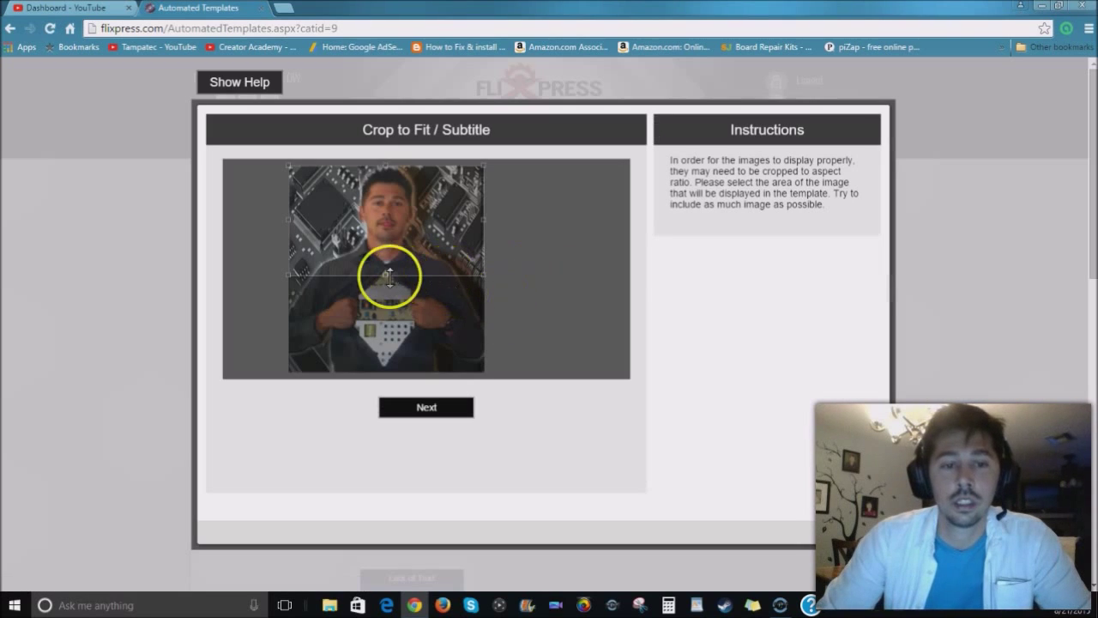
# Step: Crop the picture to its full-width top band and continue to Customizations
pyautogui.moveTo(387, 226)
pyautogui.mouseDown()
pyautogui.moveTo(380, 314)
pyautogui.moveTo(383, 267)
pyautogui.mouseUp()
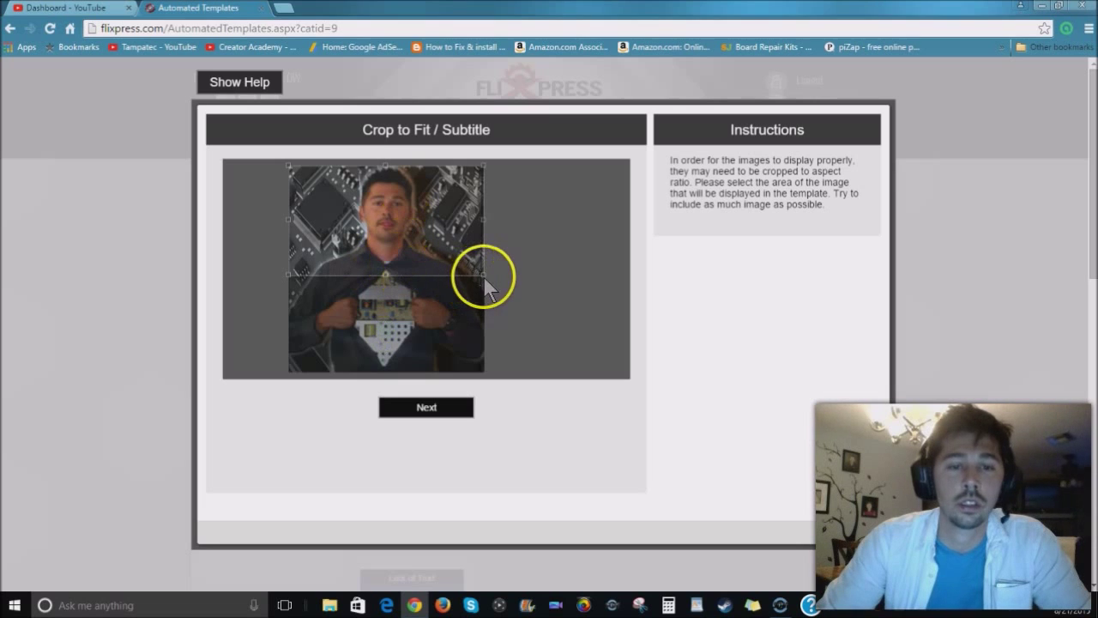
pyautogui.moveTo(485, 277)
pyautogui.mouseDown()
pyautogui.moveTo(484, 307)
pyautogui.moveTo(392, 215)
pyautogui.moveTo(523, 318)
pyautogui.moveTo(493, 301)
pyautogui.moveTo(505, 314)
pyautogui.mouseUp()
pyautogui.click(389, 201)
pyautogui.moveTo(389, 201)
pyautogui.mouseDown()
pyautogui.moveTo(392, 238)
pyautogui.moveTo(387, 183)
pyautogui.mouseUp()
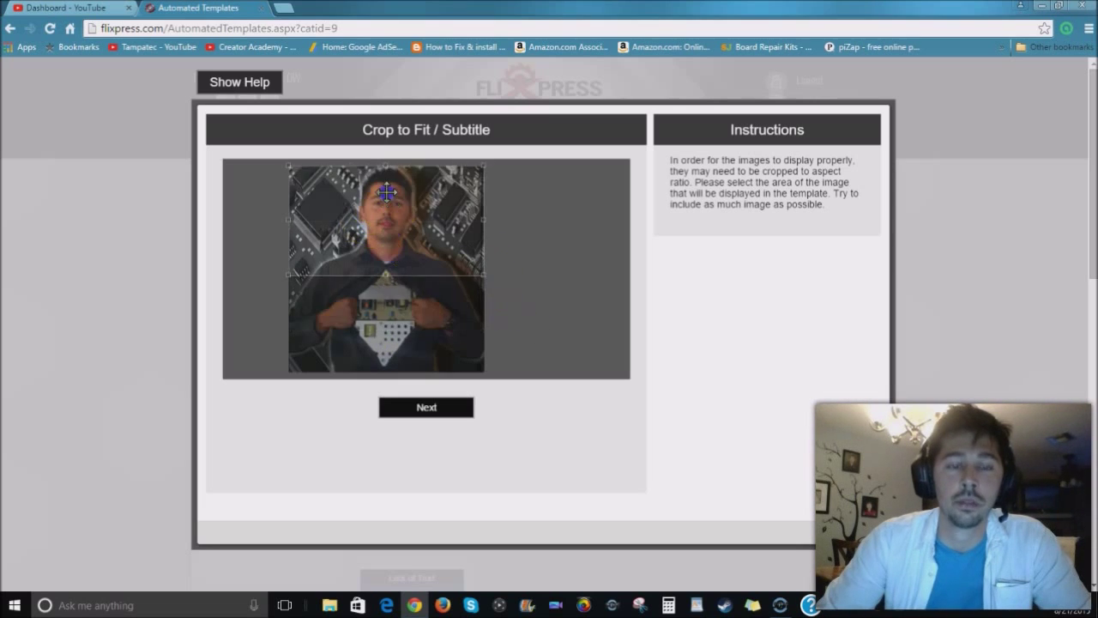
pyautogui.click(391, 263)
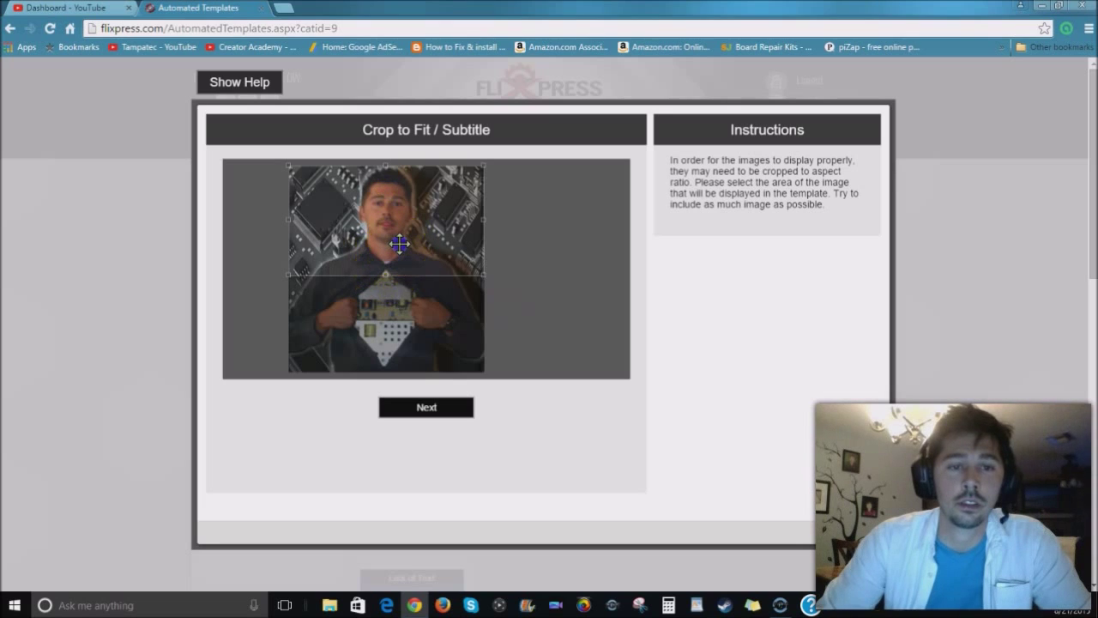
pyautogui.click(435, 409)
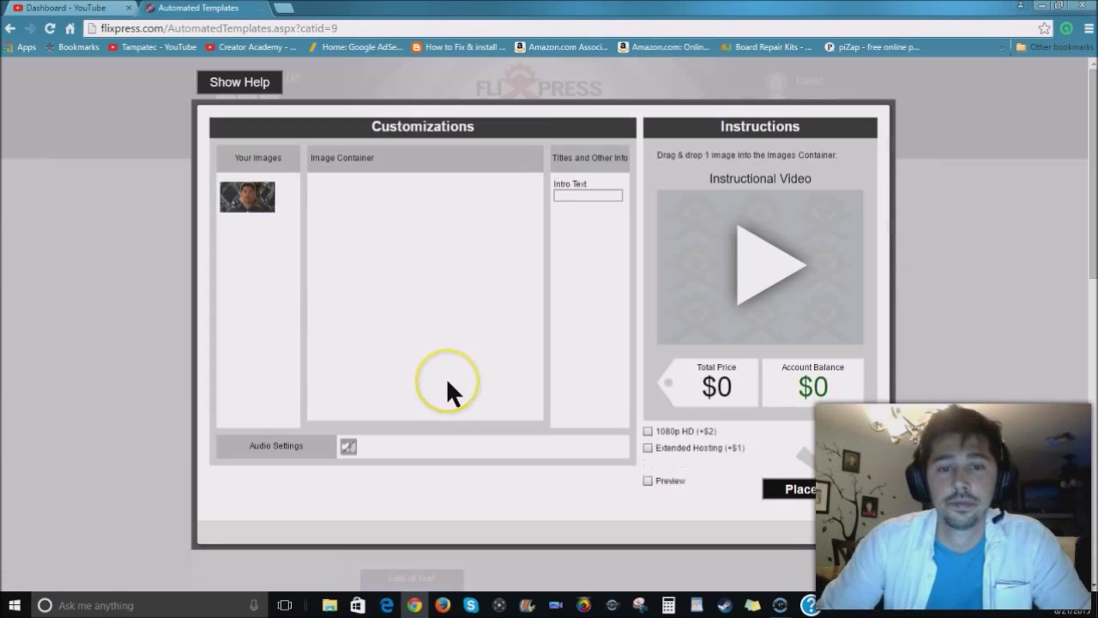
# Step: Drop the uploaded photo into the template's Image Container
pyautogui.click(241, 197)
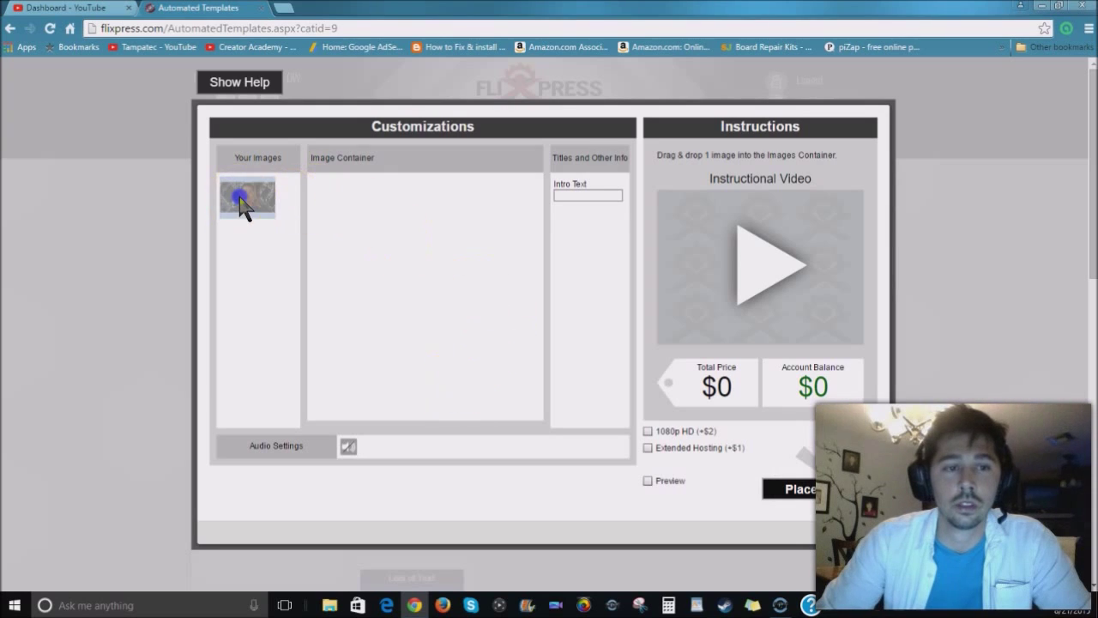
pyautogui.moveTo(240, 197)
pyautogui.mouseDown()
pyautogui.moveTo(280, 220)
pyautogui.moveTo(360, 226)
pyautogui.mouseUp()
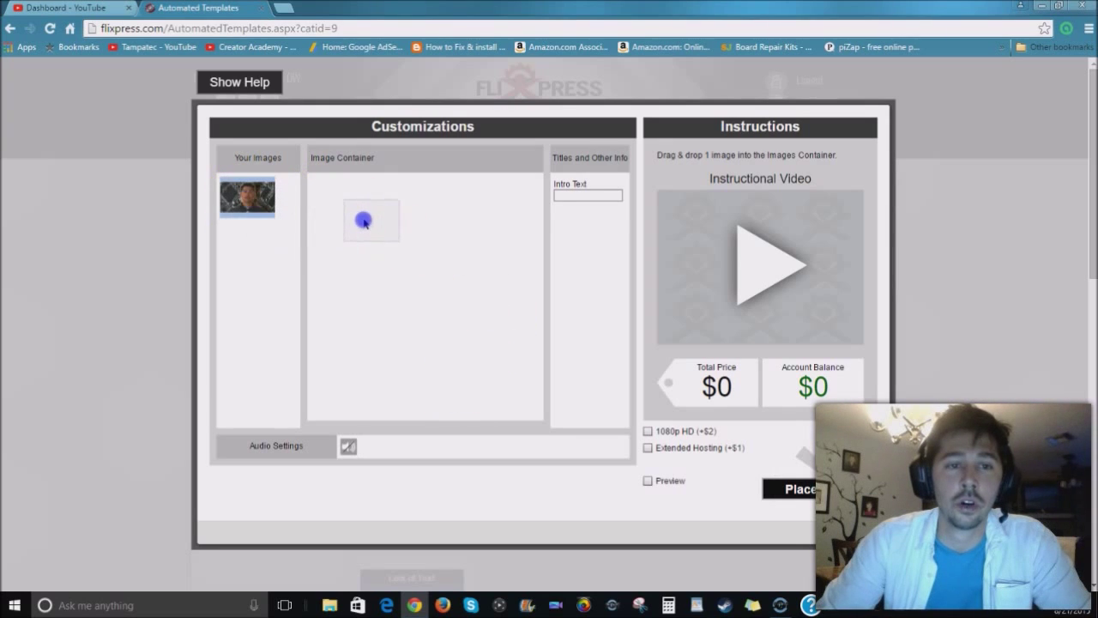
pyautogui.moveTo(364, 221); pyautogui.dragTo(362, 224)
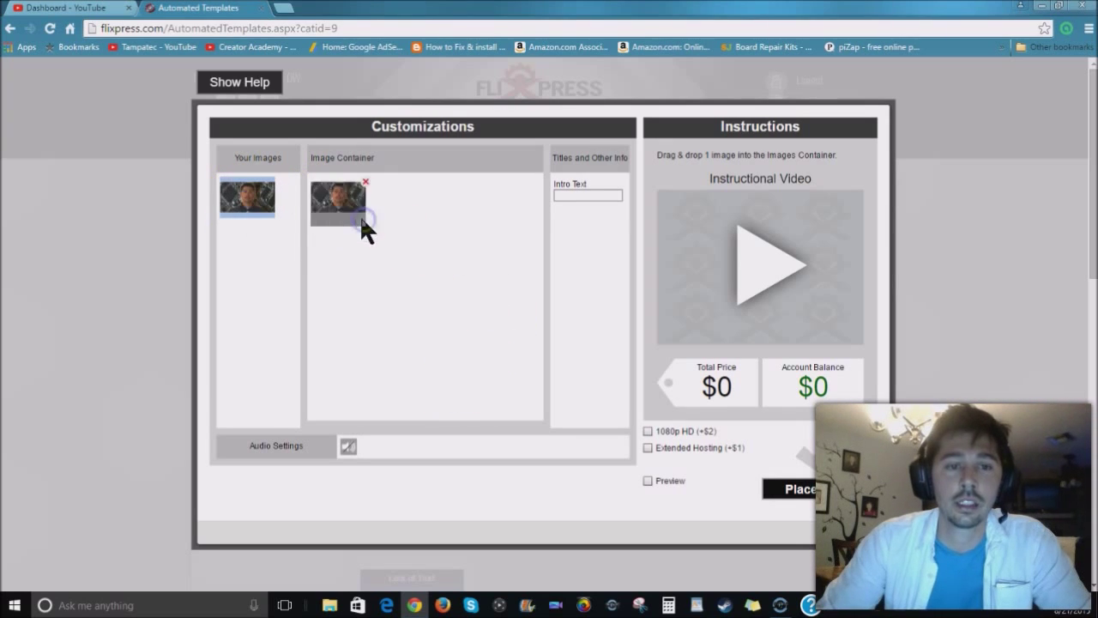
# Step: Enter intro text 'Tpate Subscribe', leave 1080p HD off, and place the order
pyautogui.click(581, 194)
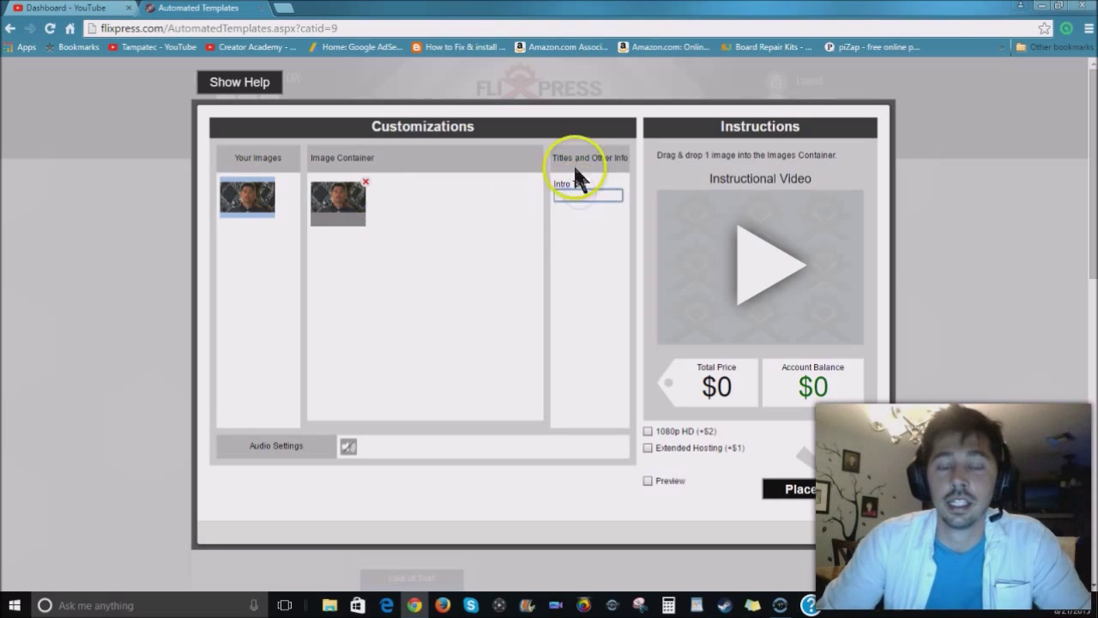
pyautogui.click(578, 194)
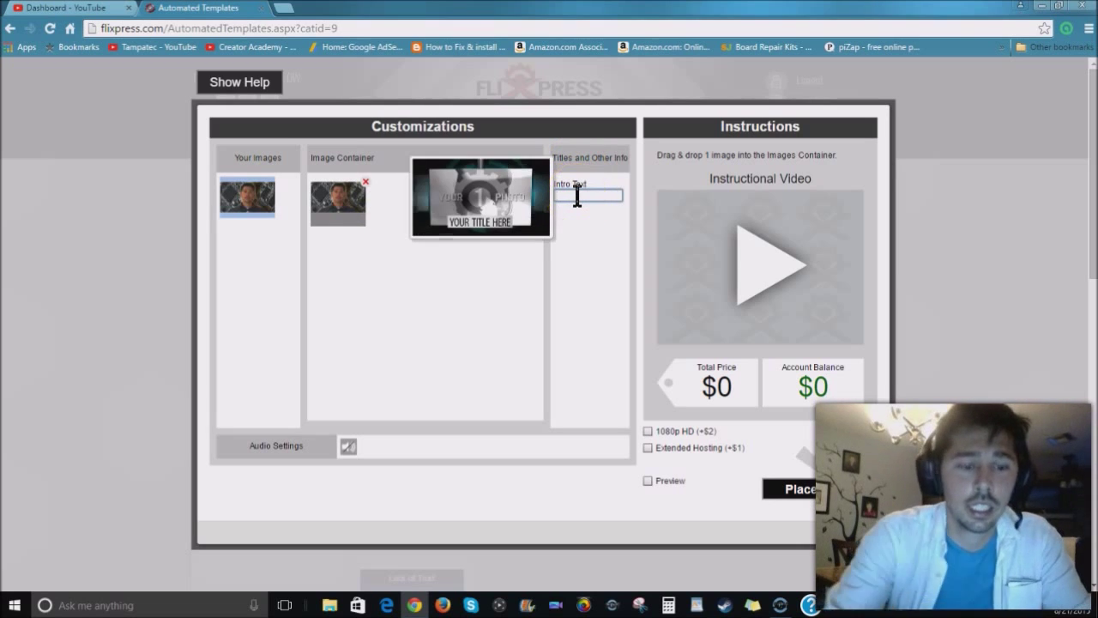
pyautogui.write('Tampatec channe')
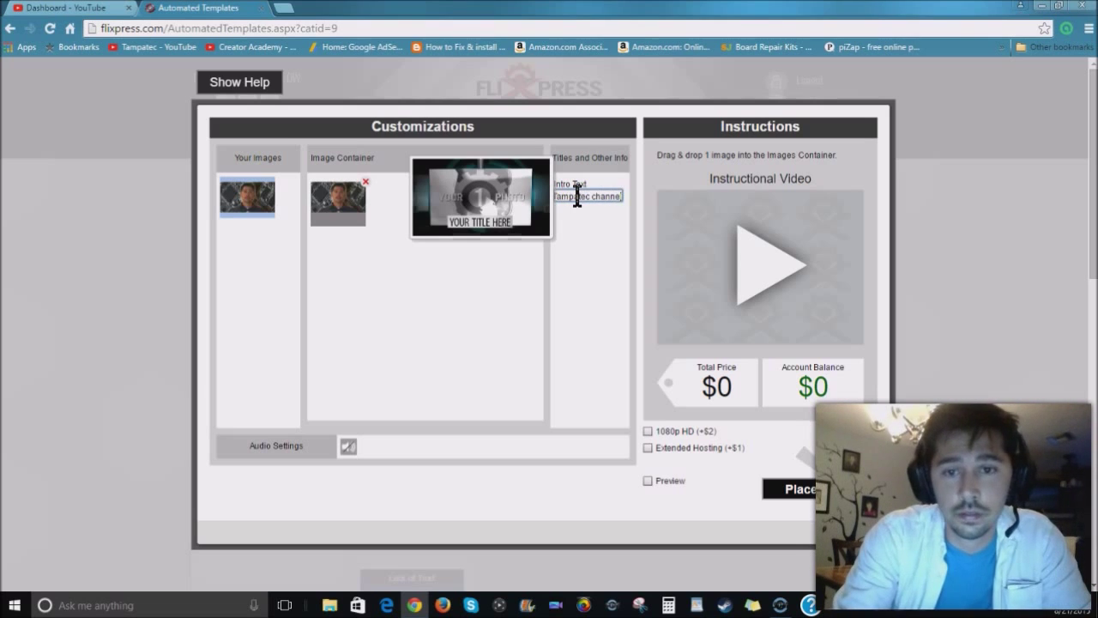
pyautogui.write(' Subscribe')
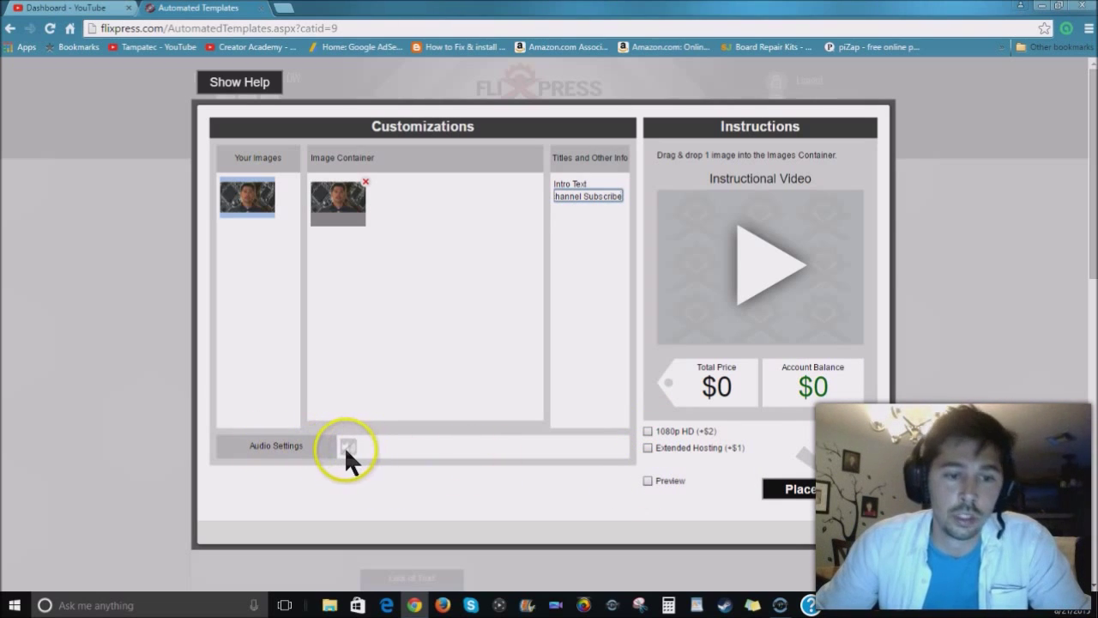
pyautogui.click(647, 432)
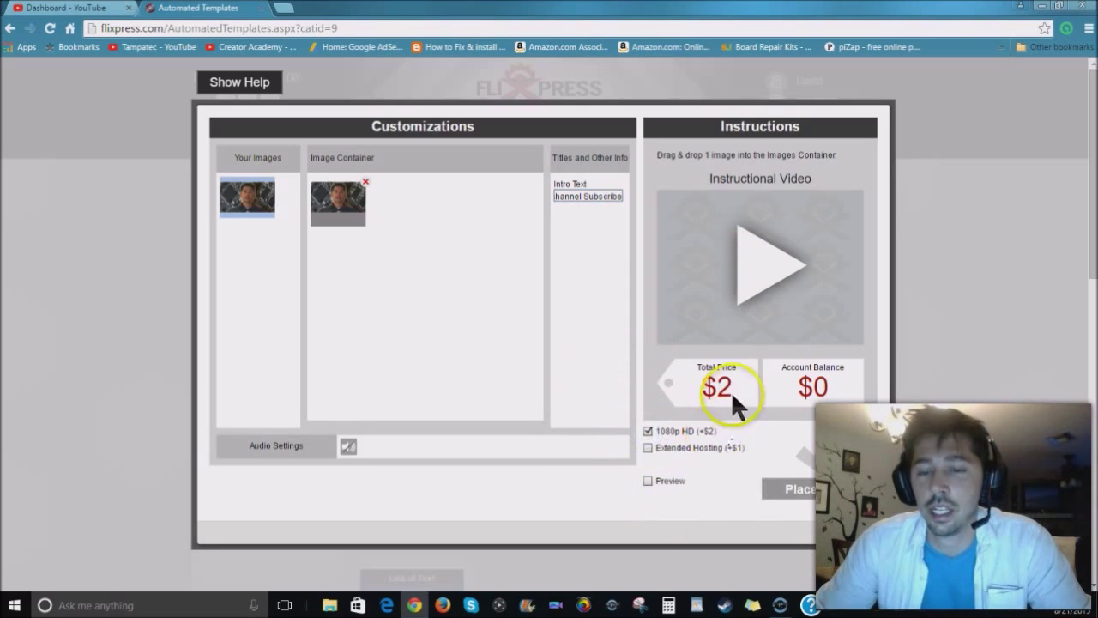
pyautogui.click(647, 431)
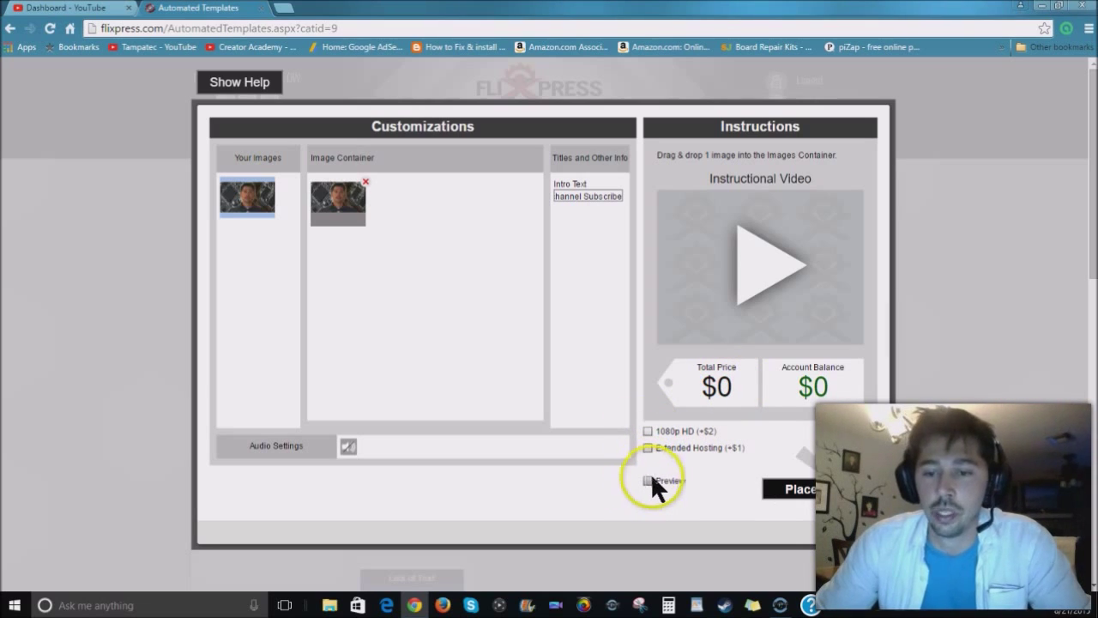
pyautogui.click(804, 491)
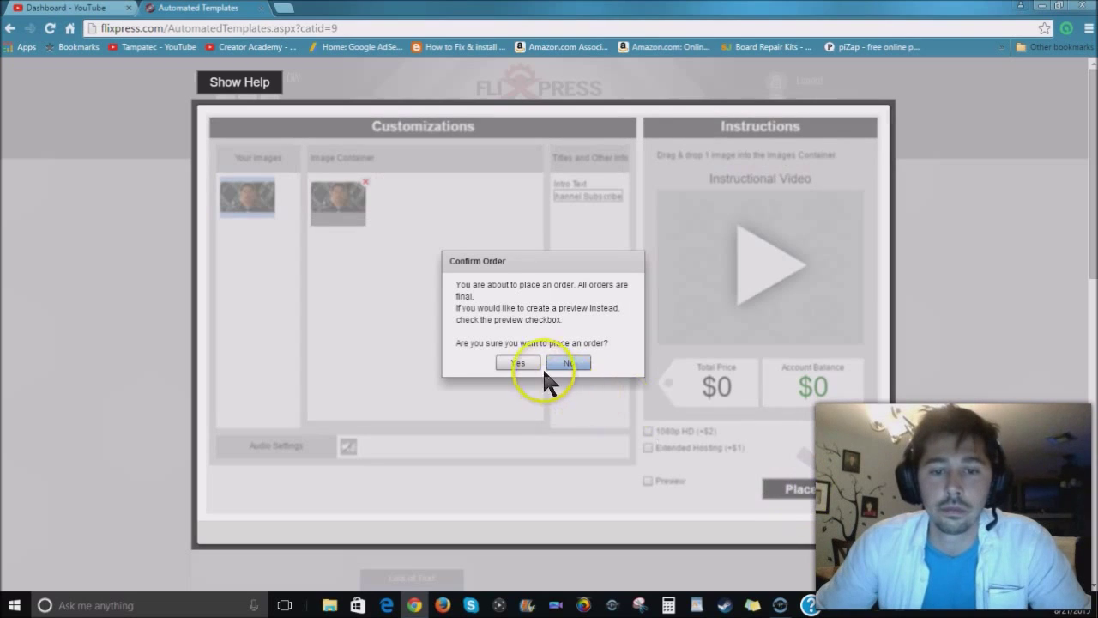
# Step: Confirm the $0 order and save its SD video to the Desktop as intro111.mp4
pyautogui.click(521, 363)
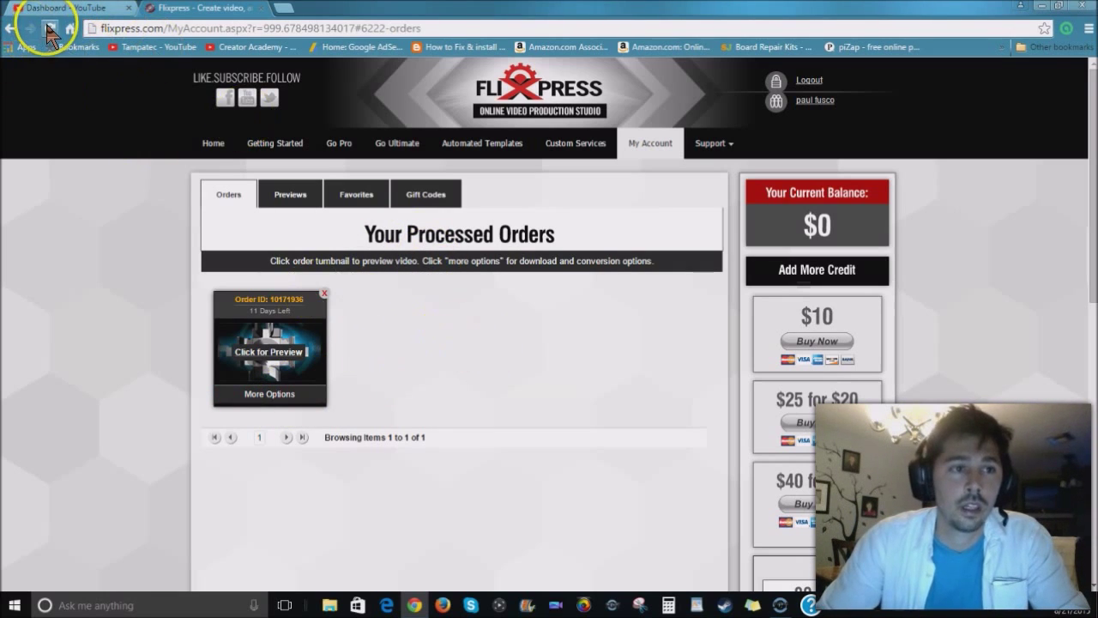
pyautogui.click(301, 399)
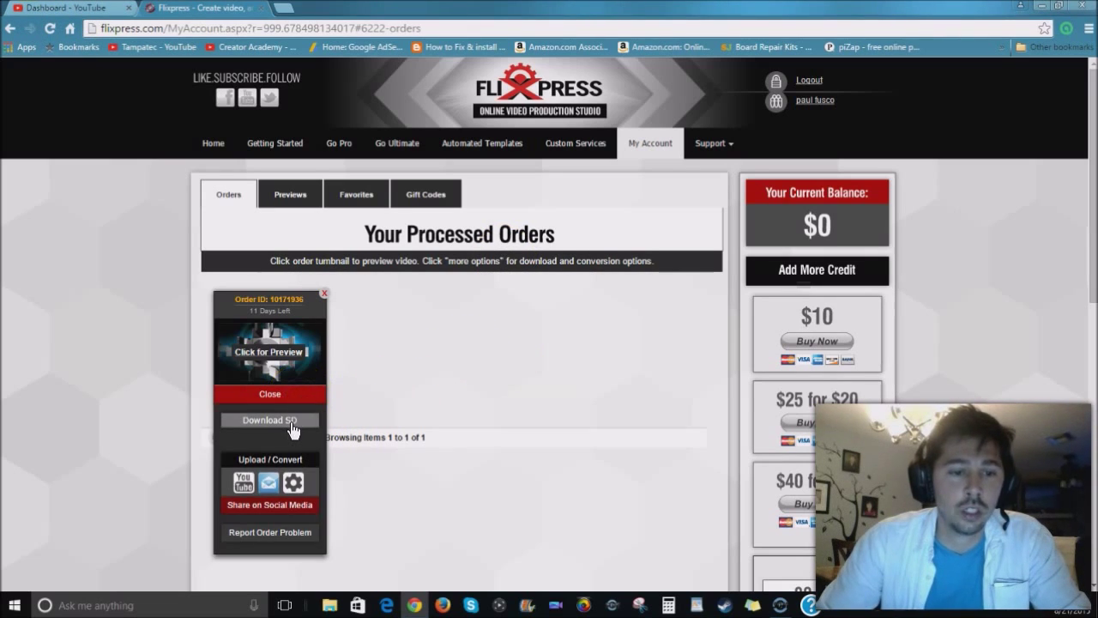
pyautogui.click(291, 422)
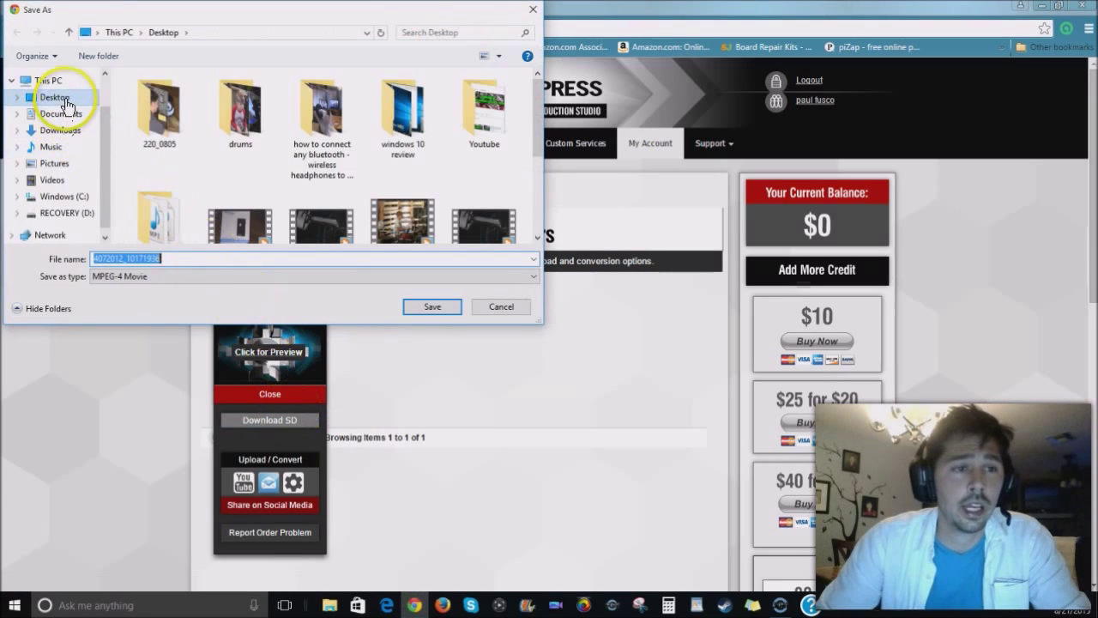
pyautogui.doubleClick(117, 258)
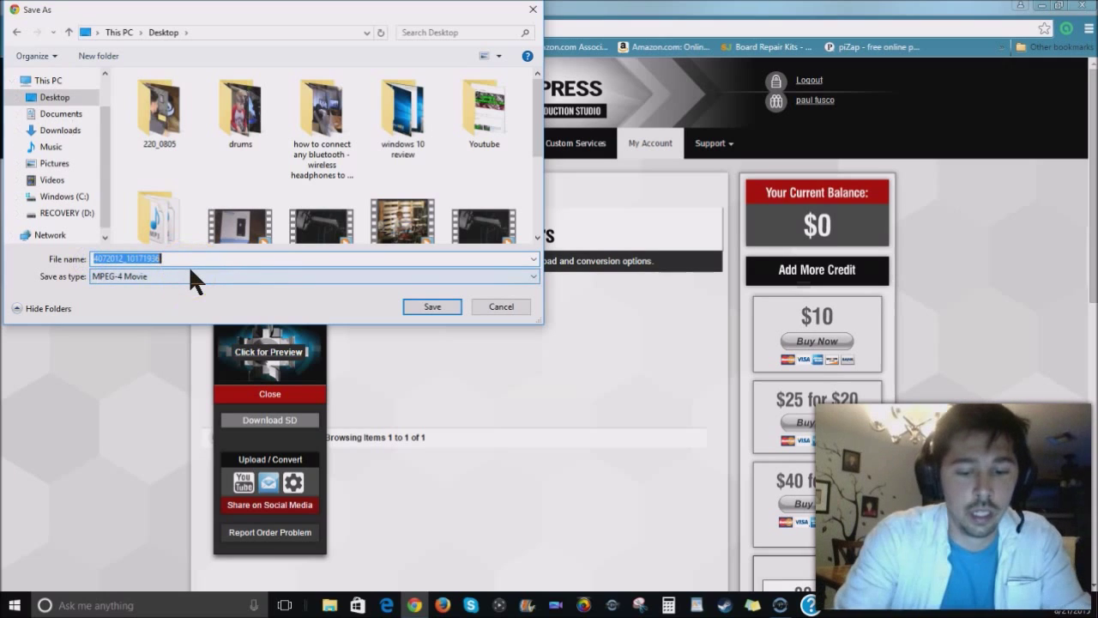
pyautogui.write('intro')
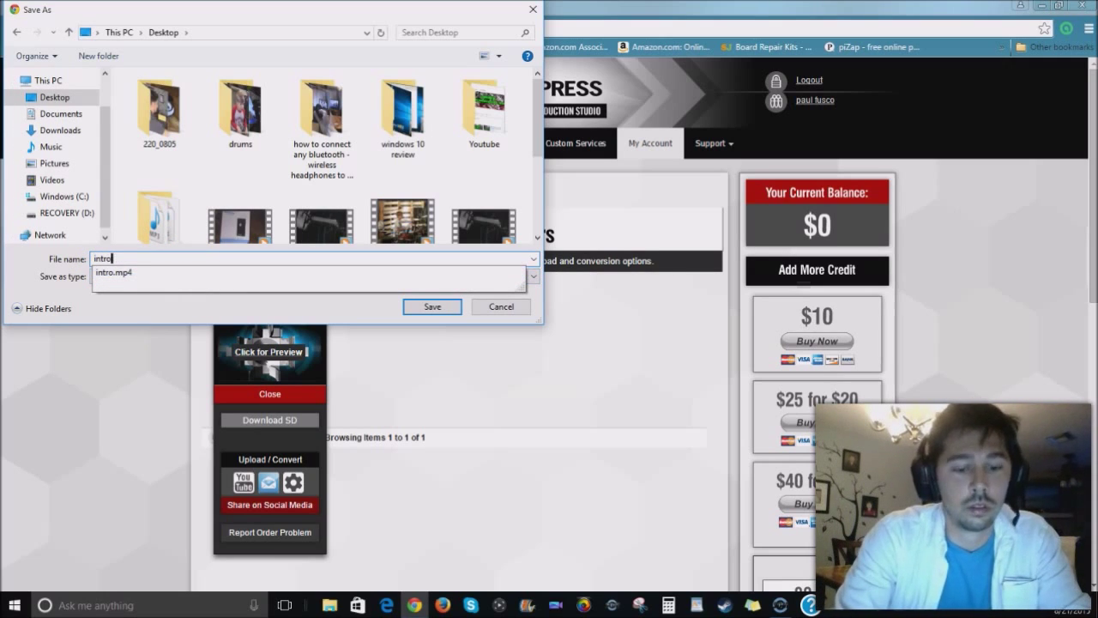
pyautogui.write('111')
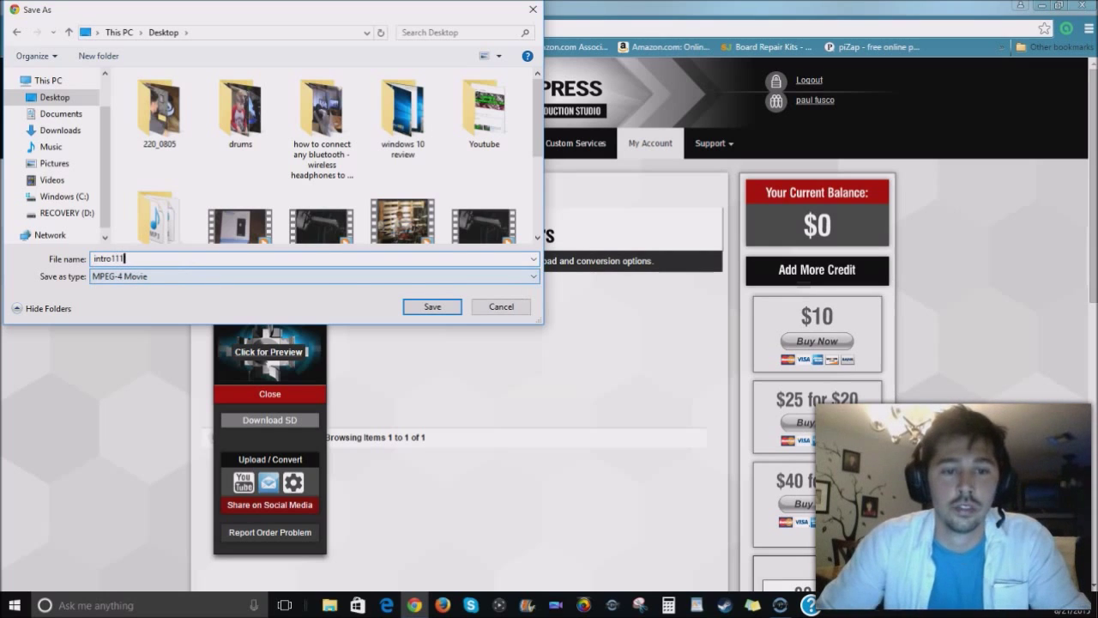
pyautogui.click(430, 304)
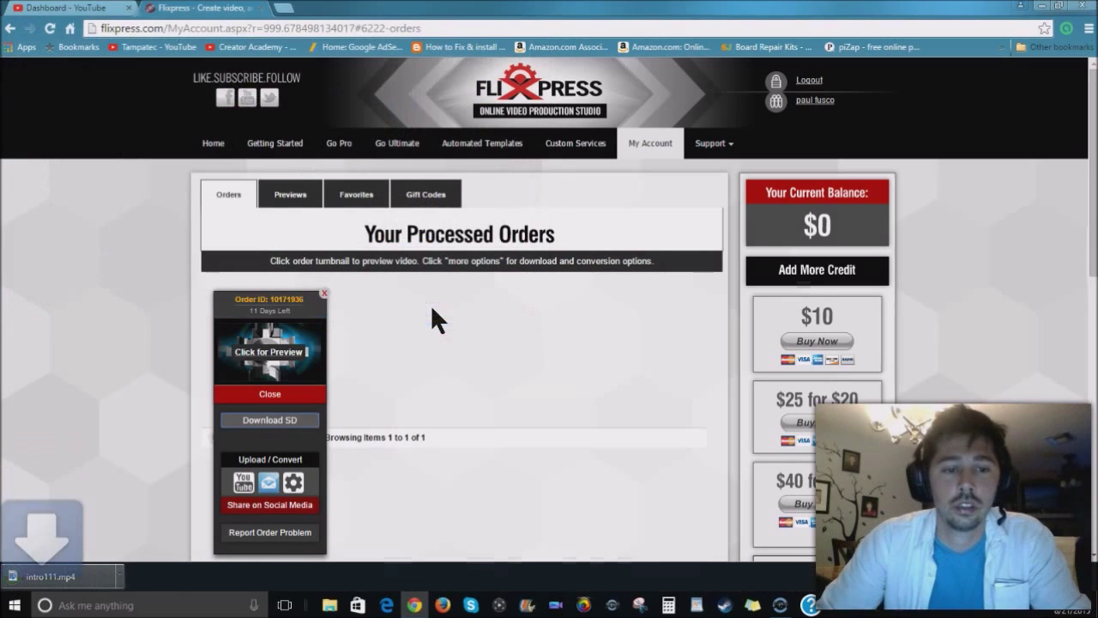
# Step: Show the desktop with intro111 near the top and snap Movie Maker to the right half
pyautogui.click(1044, 7)
pyautogui.moveTo(283, 345); pyautogui.dragTo(25, 369)
pyautogui.moveTo(148, 197); pyautogui.dragTo(178, 133)
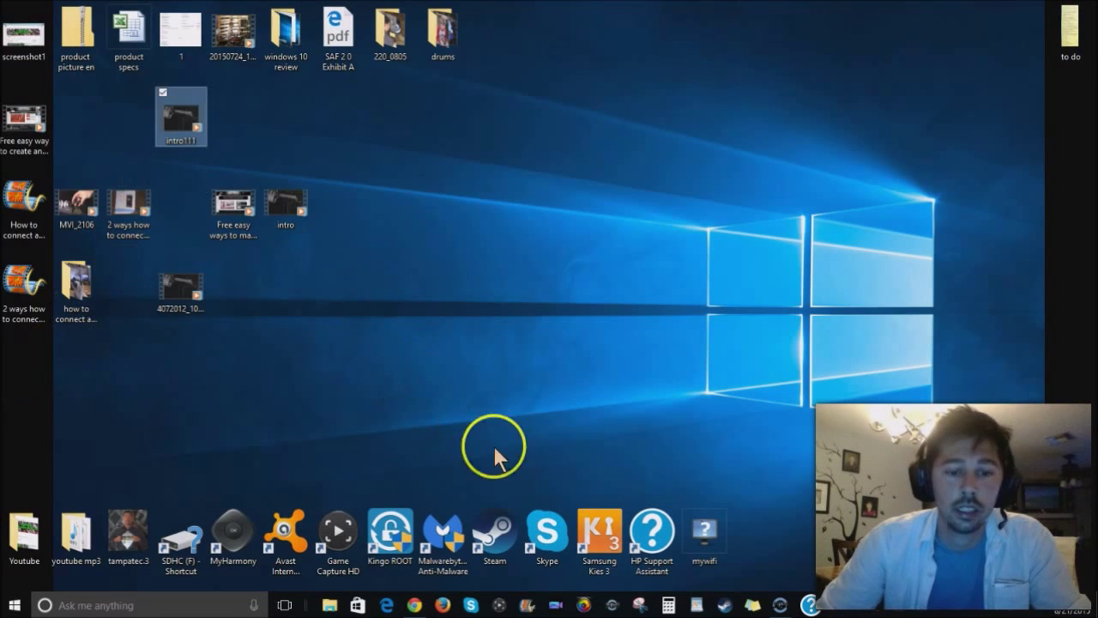
pyautogui.click(528, 608)
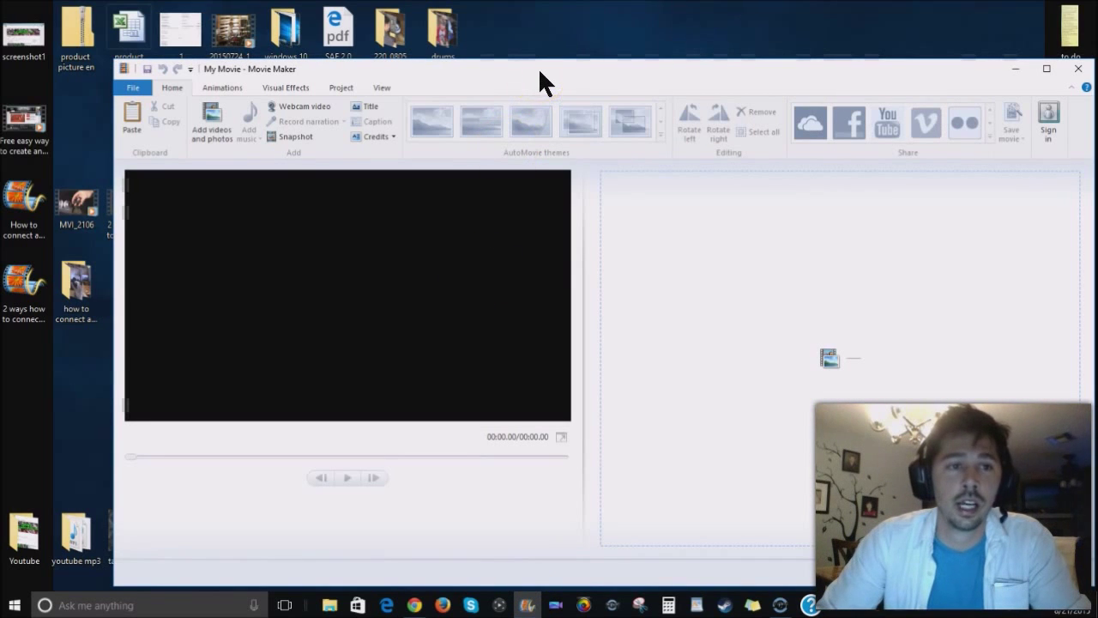
pyautogui.moveTo(519, 71); pyautogui.dragTo(1097, 36)
pyautogui.click(521, 414)
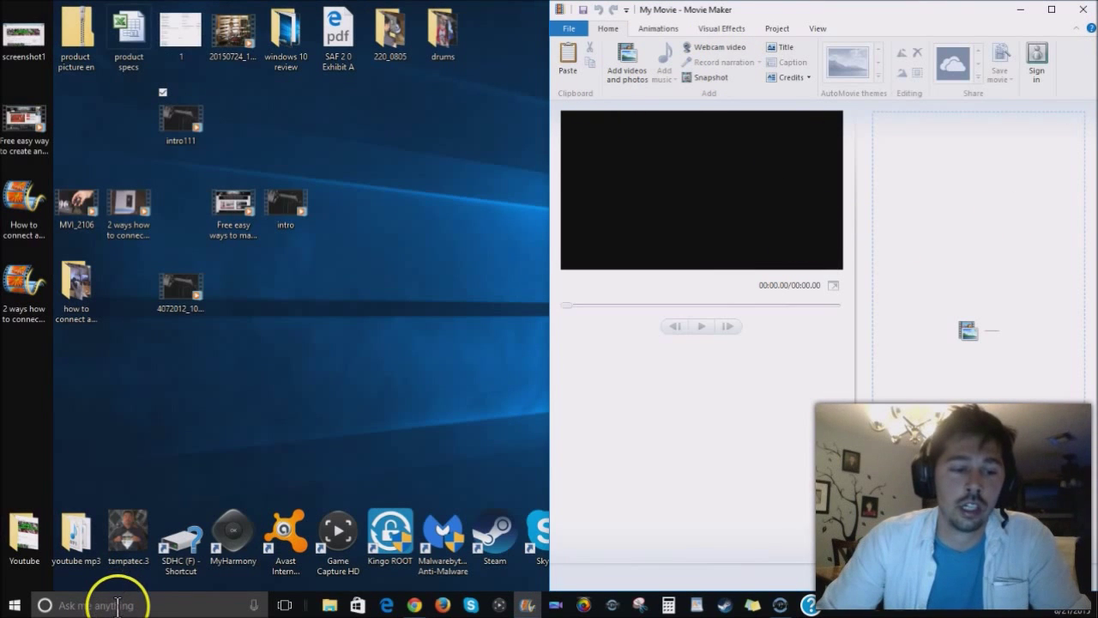
# Step: Search the computer for 'movie', then close the search panel
pyautogui.click(128, 606)
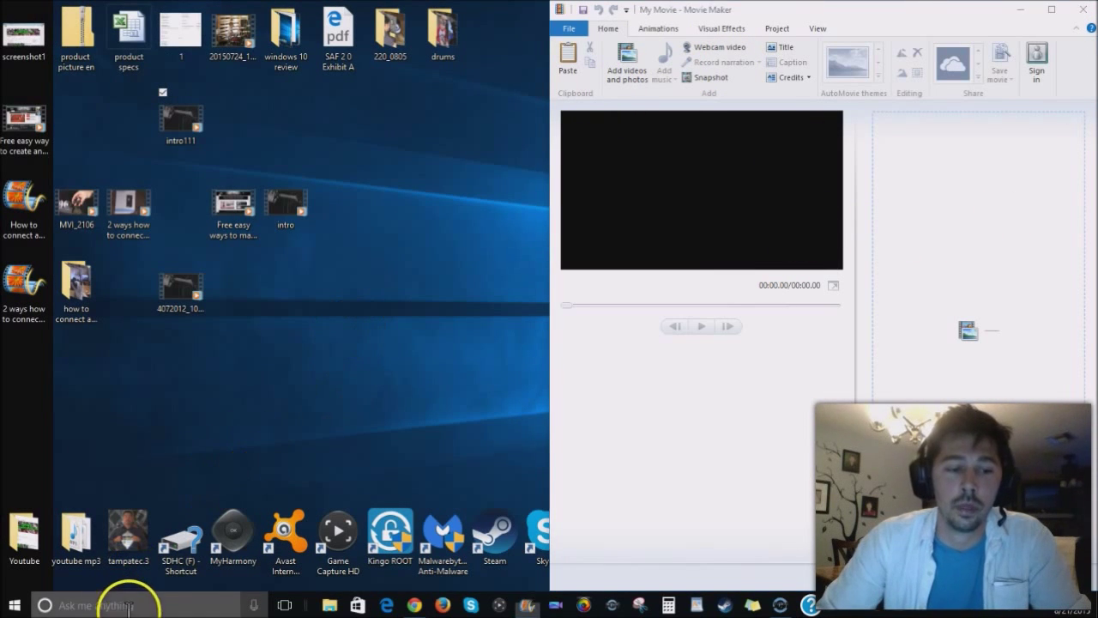
pyautogui.write('movie')
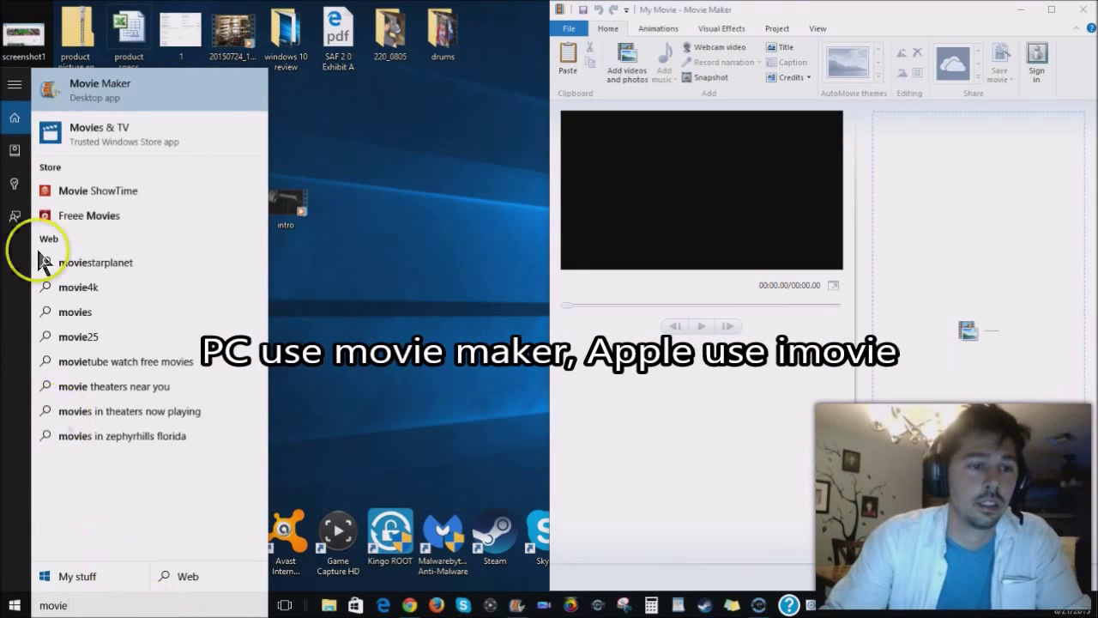
pyautogui.click(412, 184)
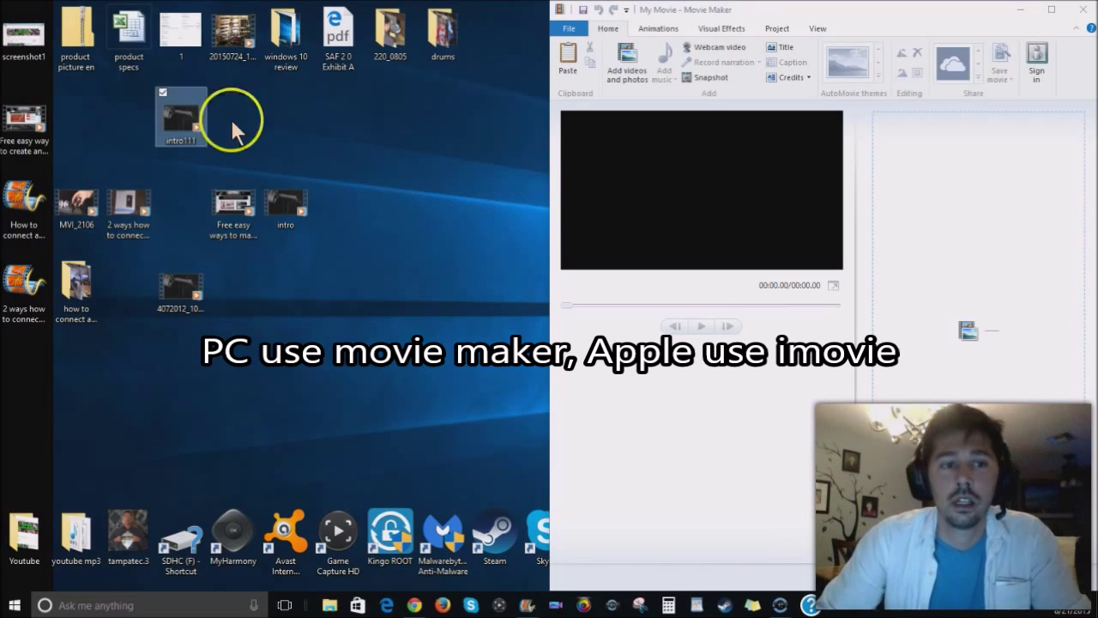
# Step: Add intro111 and the screen recording to the storyboard and enlarge the window
pyautogui.moveTo(175, 124)
pyautogui.mouseDown()
pyautogui.moveTo(878, 191)
pyautogui.moveTo(919, 175)
pyautogui.moveTo(913, 167)
pyautogui.mouseUp()
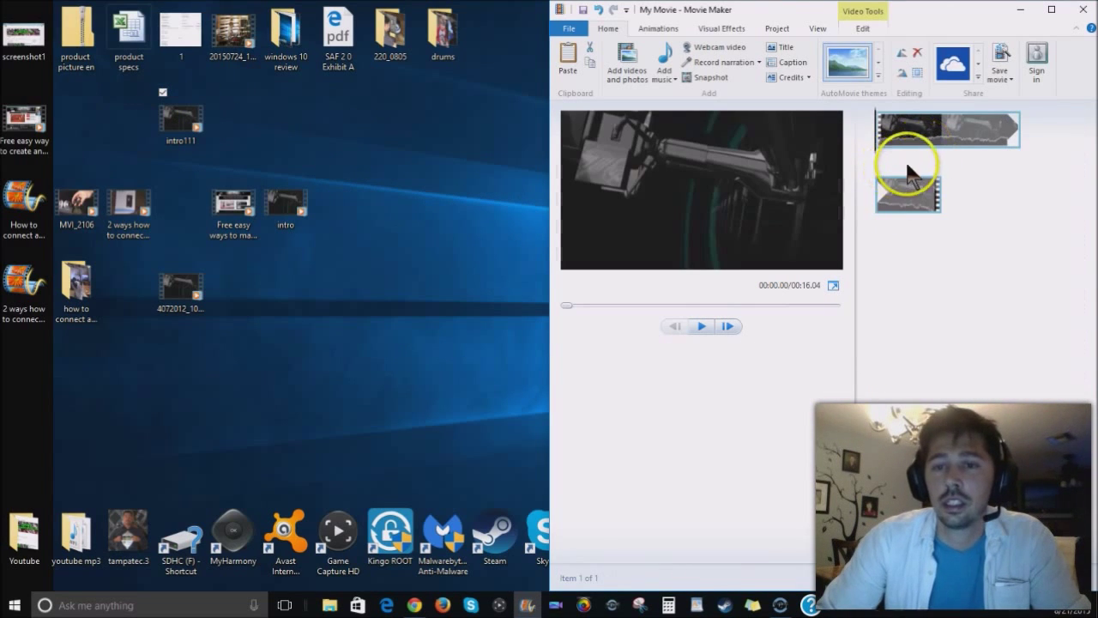
pyautogui.click(230, 211)
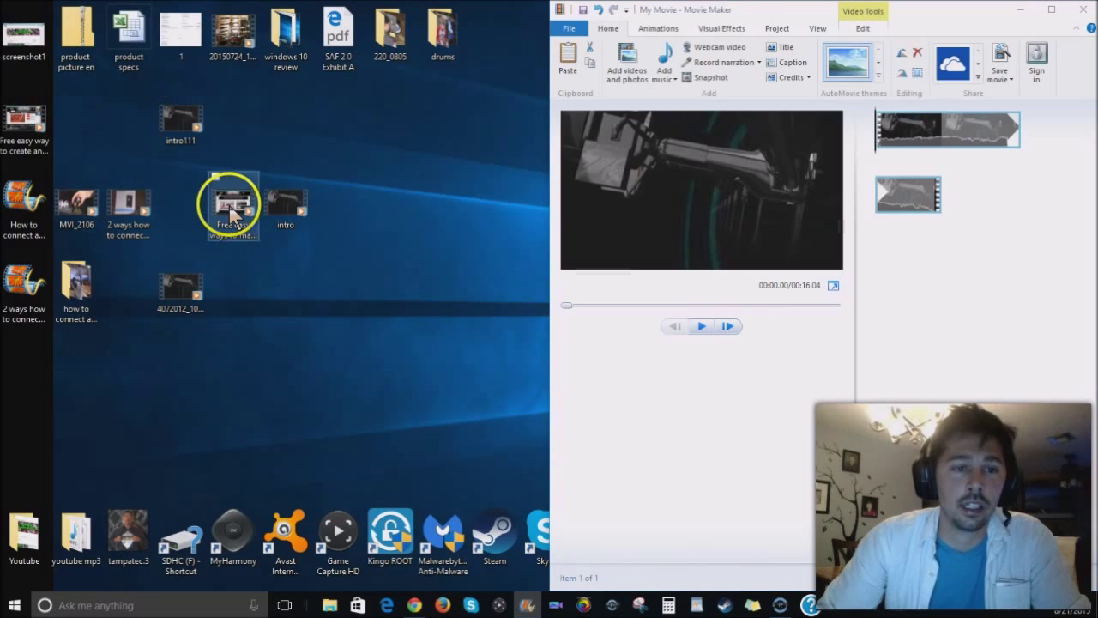
pyautogui.moveTo(230, 211)
pyautogui.mouseDown()
pyautogui.moveTo(221, 196)
pyautogui.moveTo(755, 274)
pyautogui.moveTo(980, 215)
pyautogui.mouseUp()
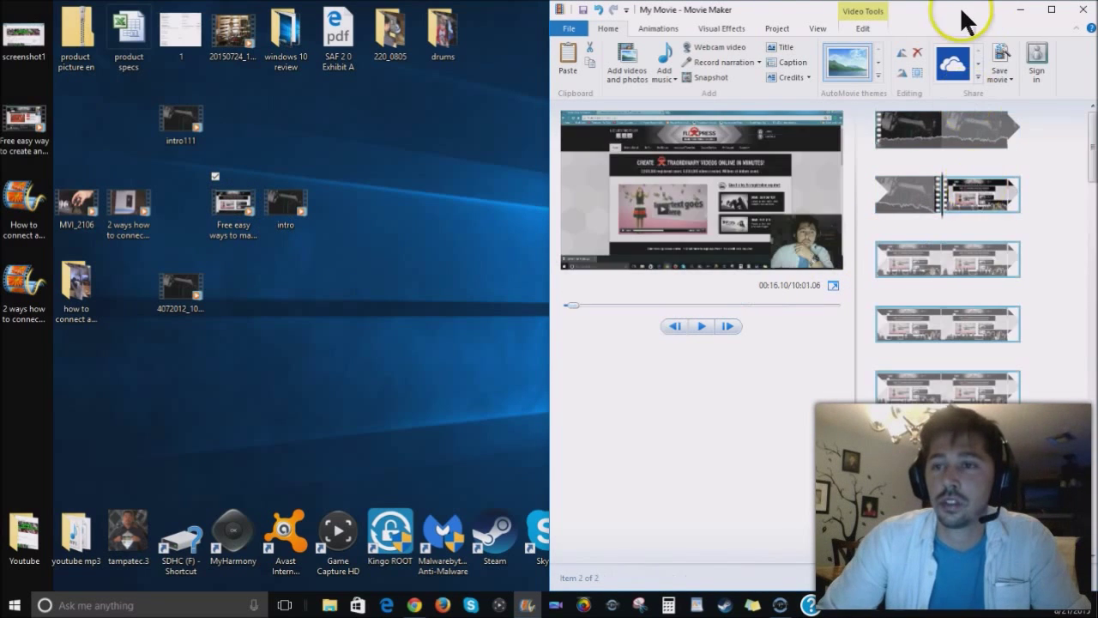
pyautogui.moveTo(960, 20)
pyautogui.mouseDown()
pyautogui.moveTo(951, 34)
pyautogui.moveTo(583, 0)
pyautogui.mouseUp()
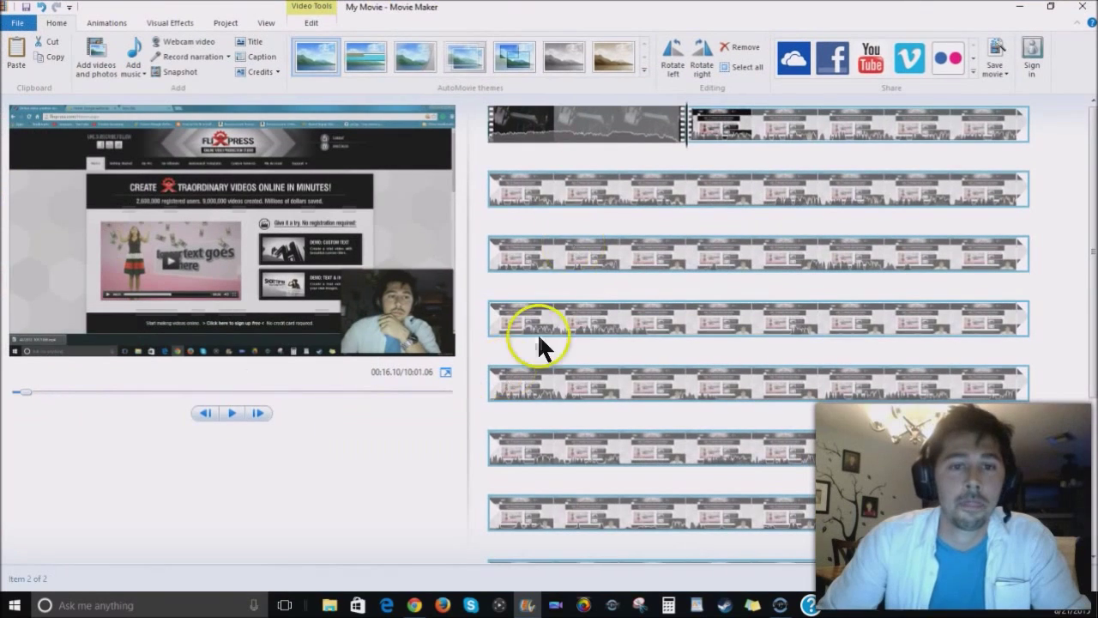
# Step: Play the intro, pause, and step back frame by frame to 00:02.90
pyautogui.click(509, 128)
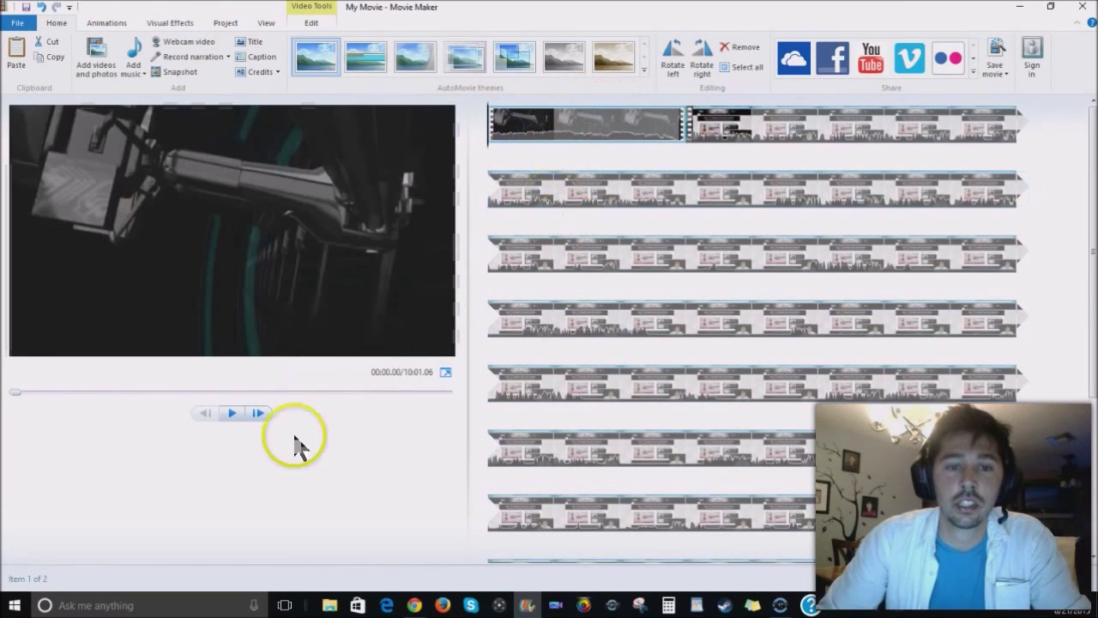
pyautogui.click(233, 407)
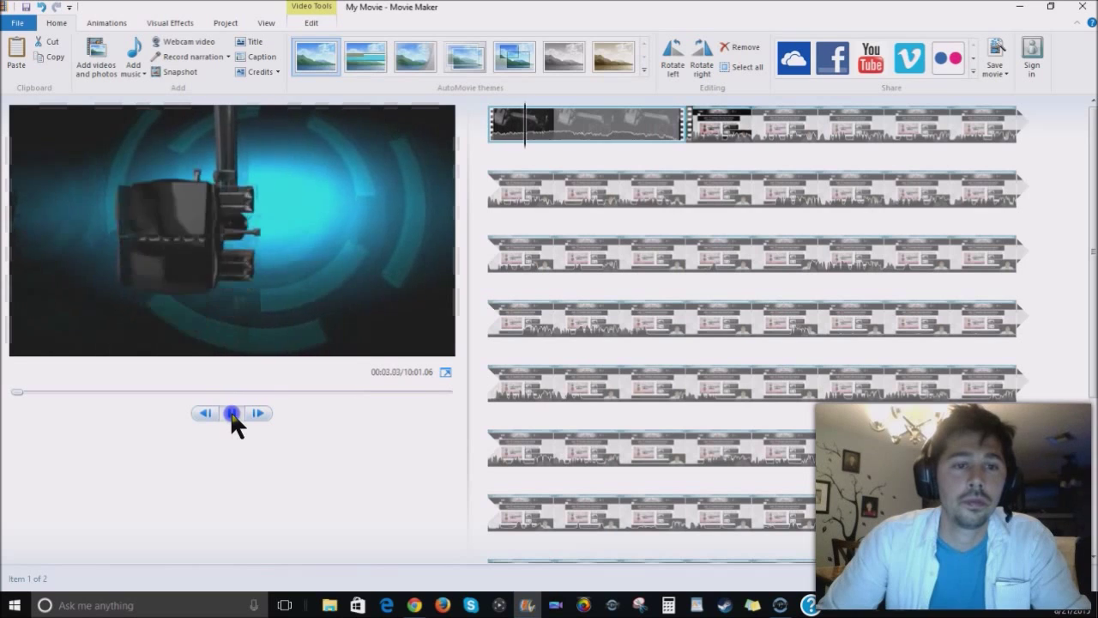
pyautogui.click(231, 412)
pyautogui.click(212, 410)
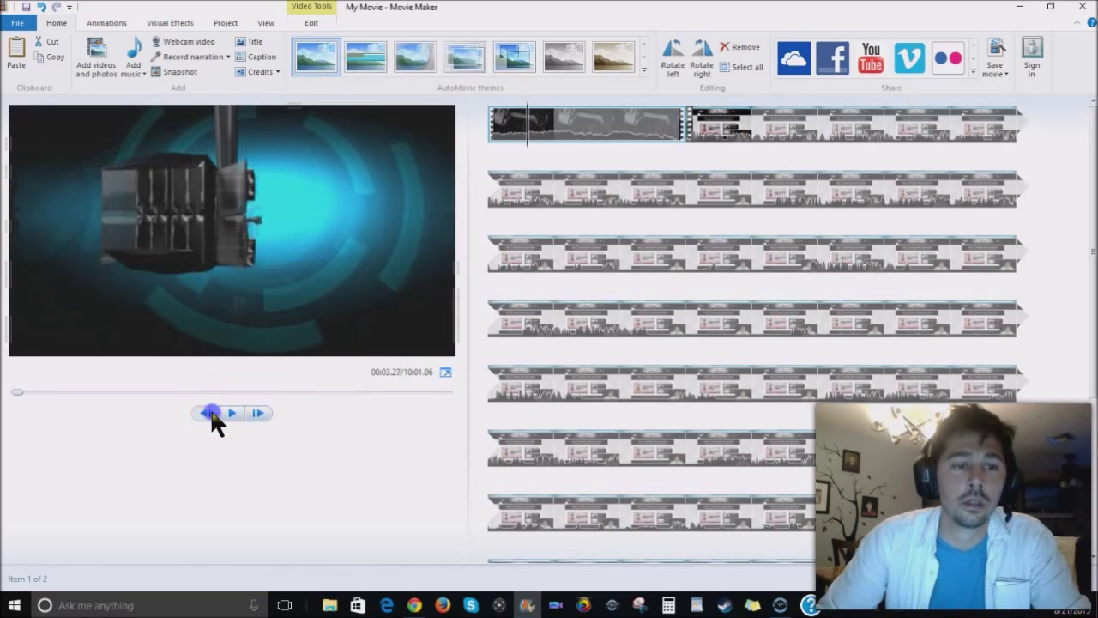
pyautogui.click(211, 410)
pyautogui.click(211, 410)
pyautogui.click(211, 413)
pyautogui.click(211, 413)
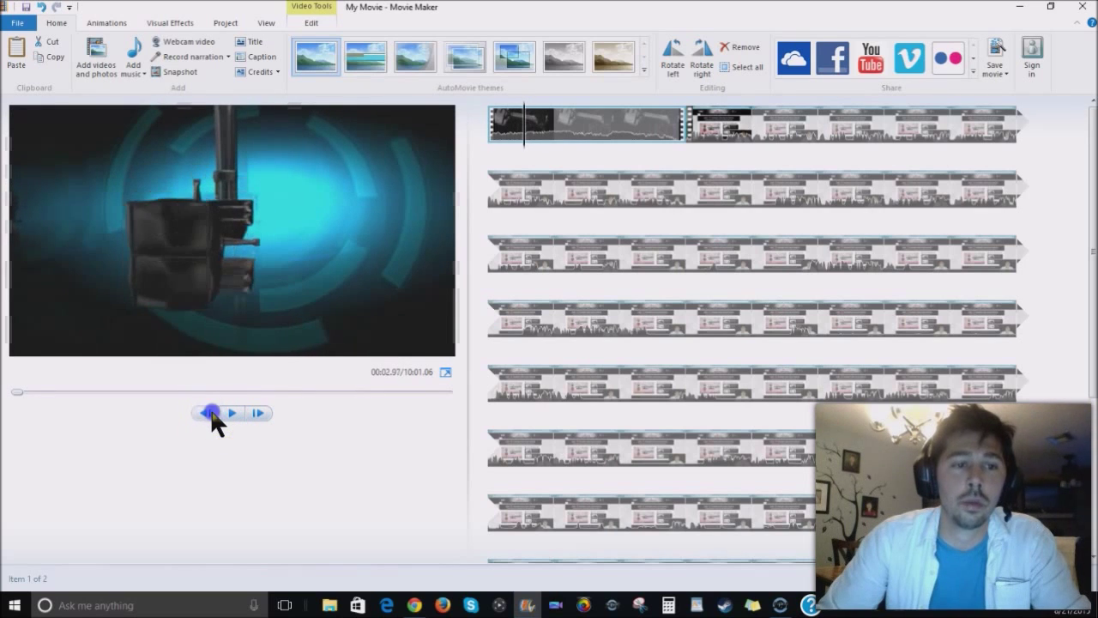
pyautogui.click(211, 413)
pyautogui.click(211, 412)
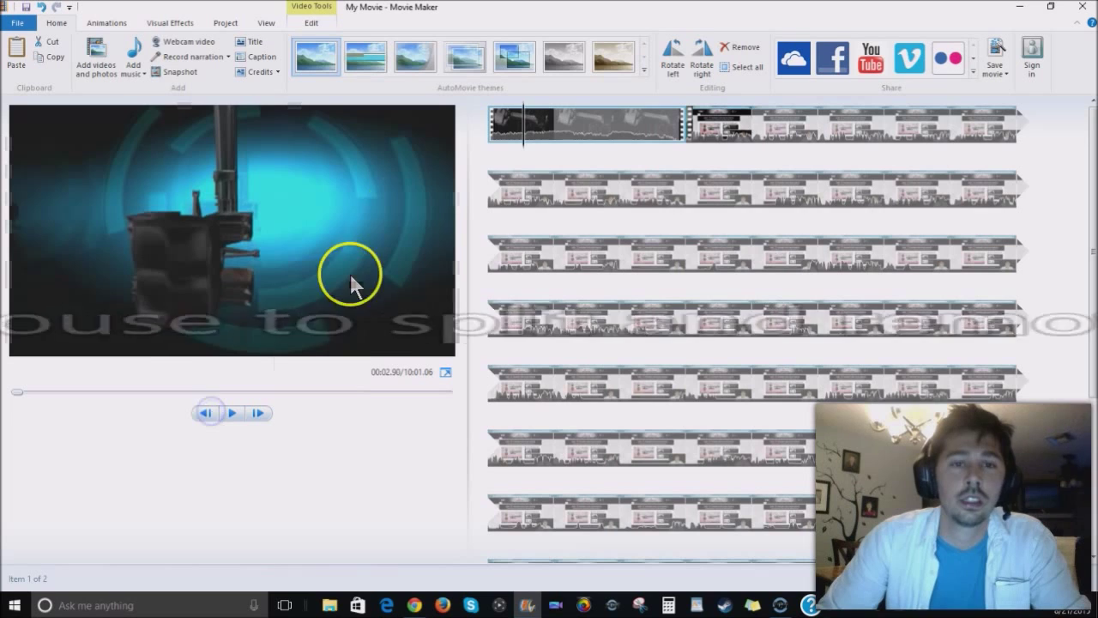
# Step: Split the intro at 00:02.90, remove the opening piece, and play the trimmed movie
pyautogui.rightClick(595, 116)
pyautogui.click(512, 250)
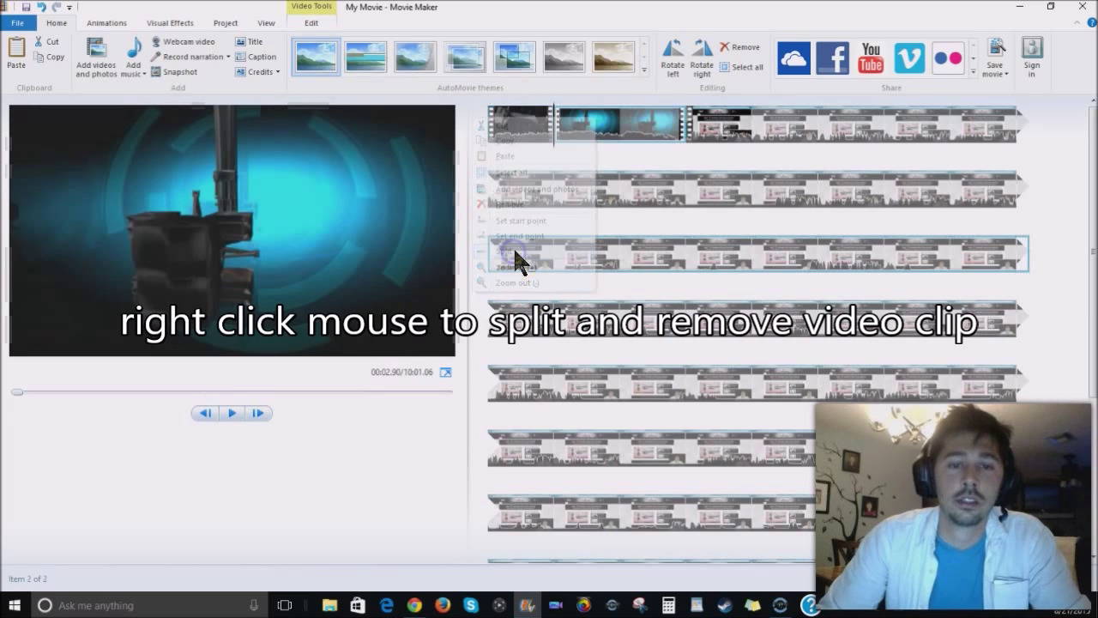
pyautogui.click(520, 128)
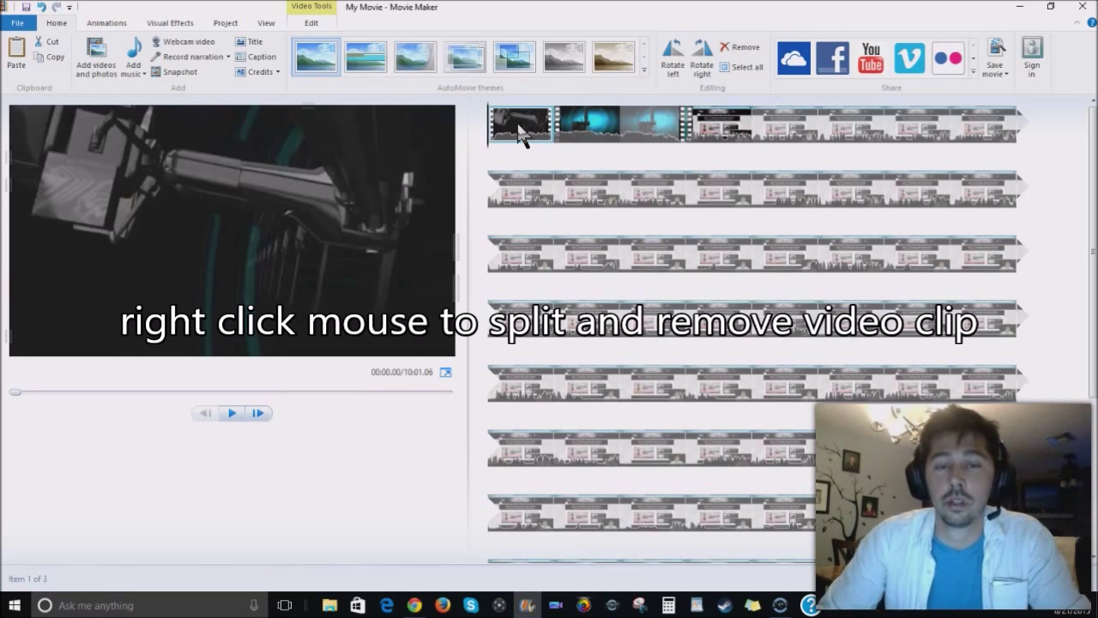
pyautogui.rightClick(521, 129)
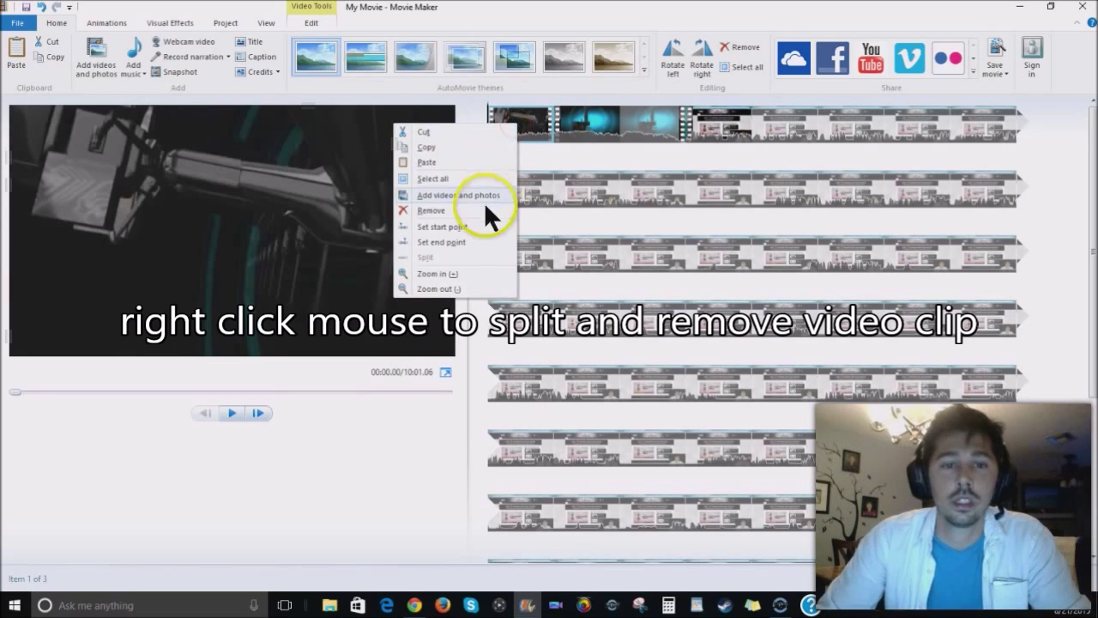
pyautogui.rightClick(528, 111)
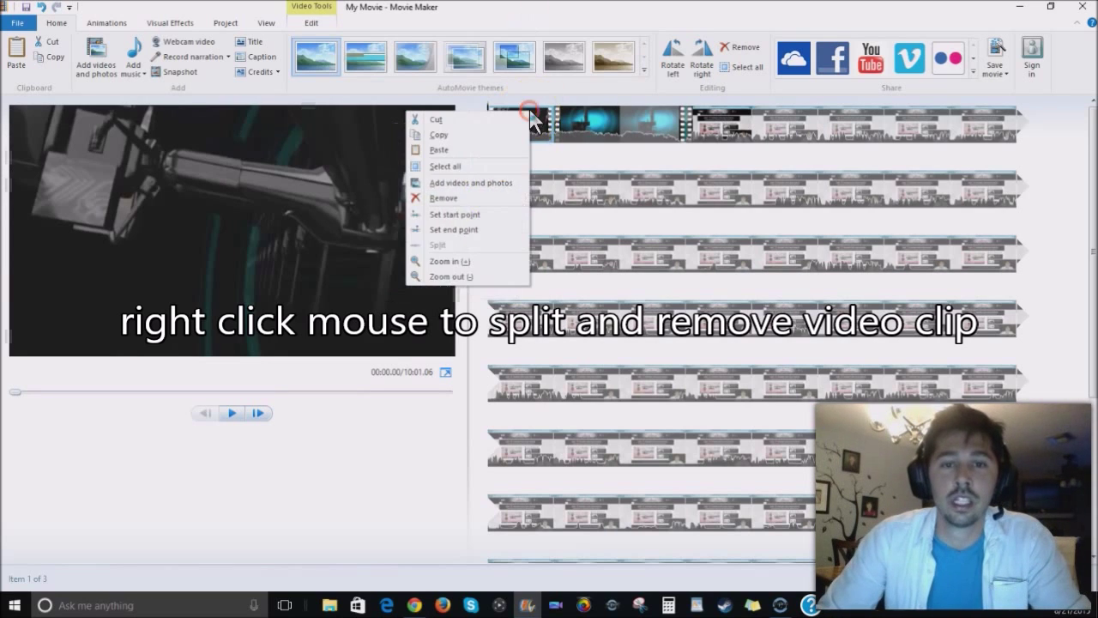
pyautogui.click(450, 200)
pyautogui.click(232, 413)
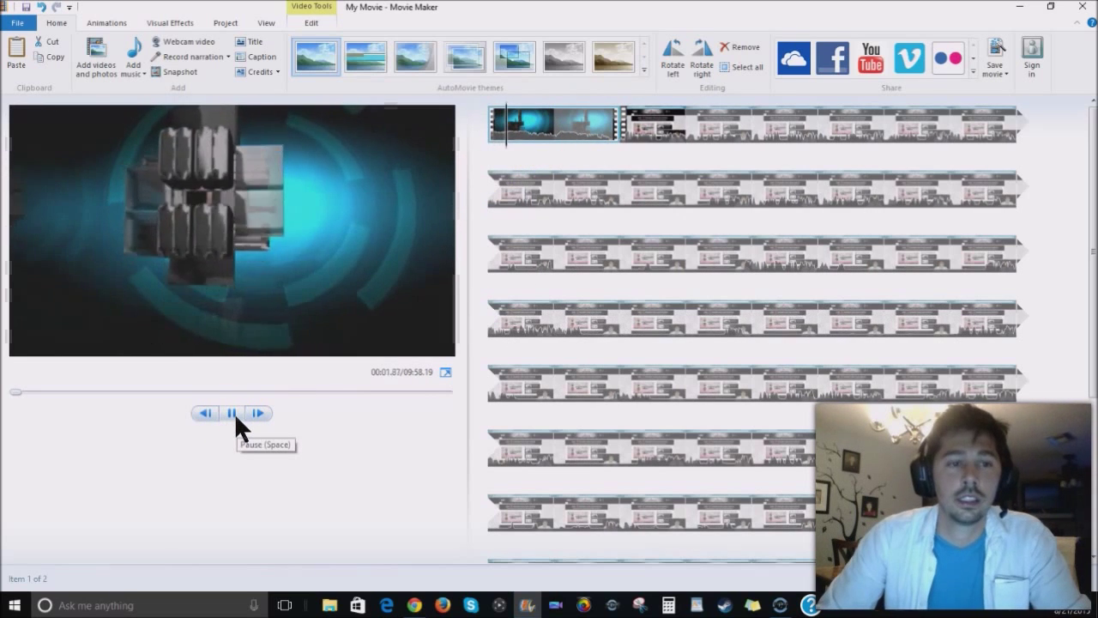
pyautogui.click(235, 413)
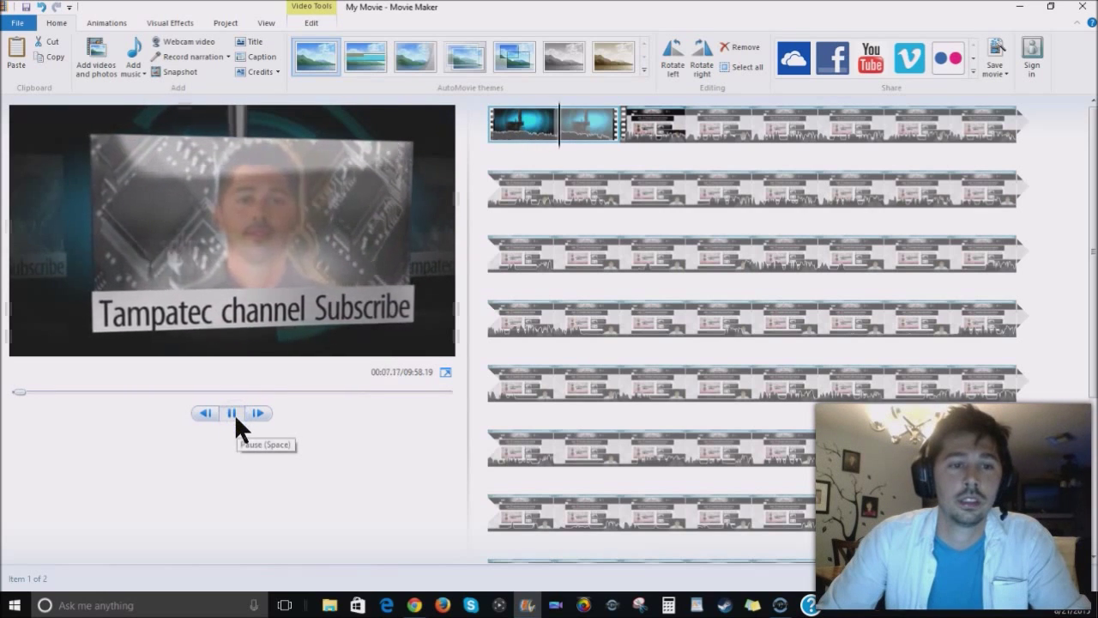
# Step: Pause the intro at the Subscribe title, step back to 00:07.27, and split the clip there
pyautogui.click(207, 410)
pyautogui.click(207, 410)
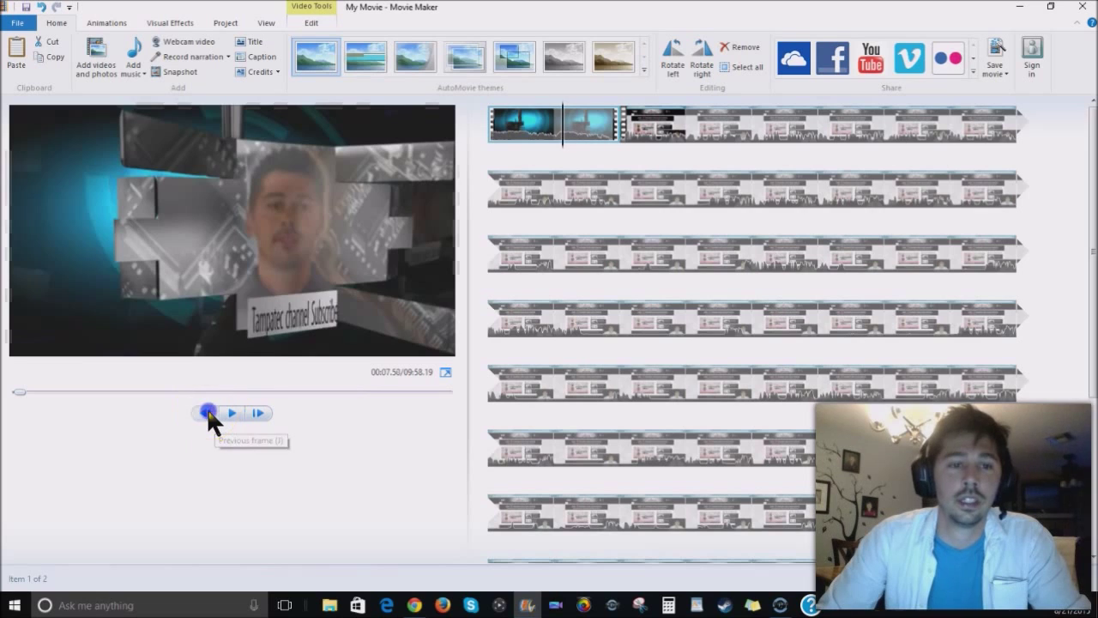
pyautogui.click(207, 410)
pyautogui.click(207, 410)
pyautogui.click(207, 410)
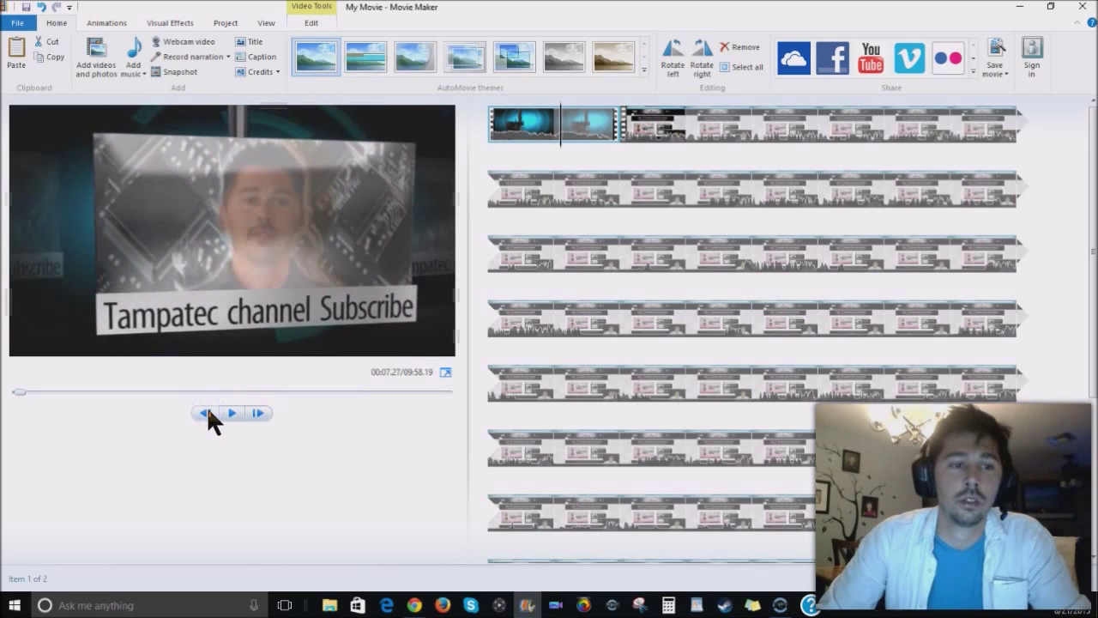
pyautogui.rightClick(578, 125)
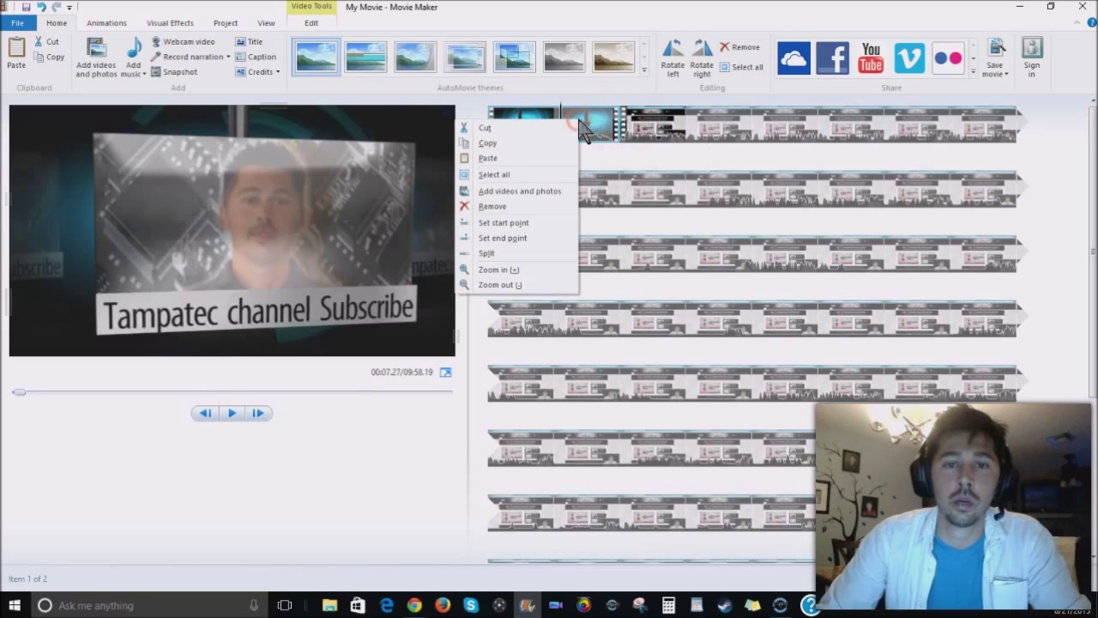
pyautogui.click(502, 252)
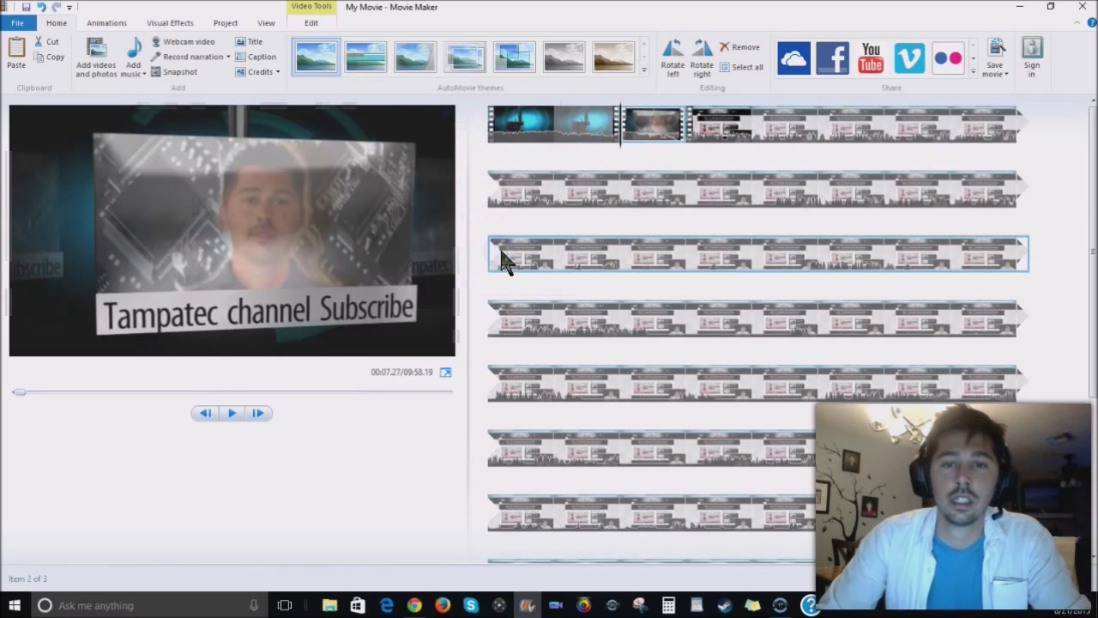
# Step: Remove the intro's tail piece after the split, leaving the trimmed intro clip selected
pyautogui.rightClick(645, 130)
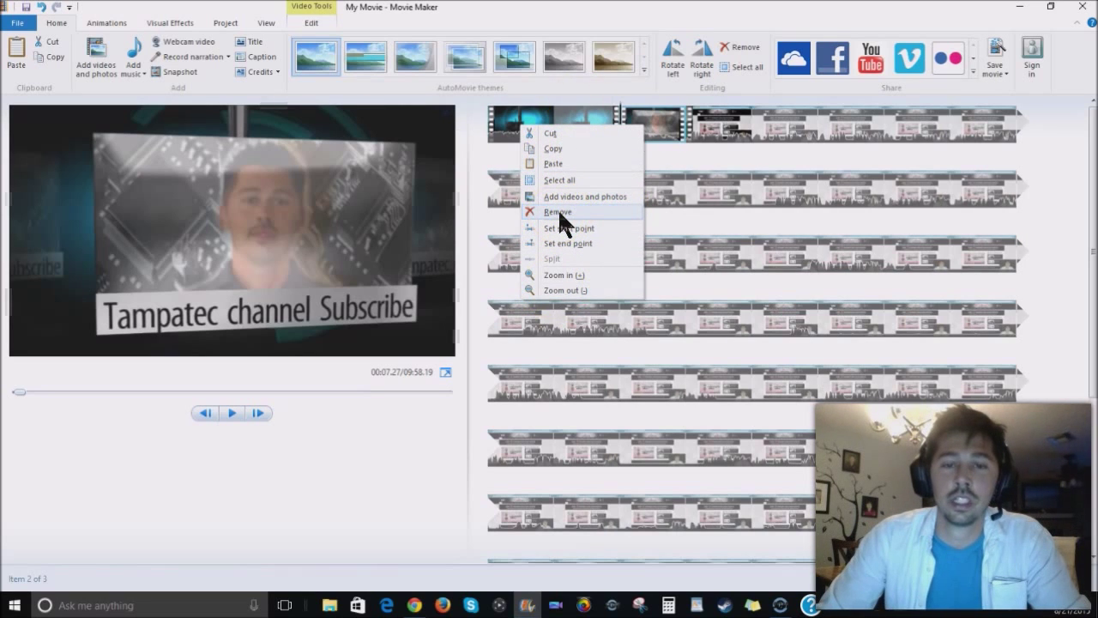
pyautogui.click(558, 213)
pyautogui.click(519, 142)
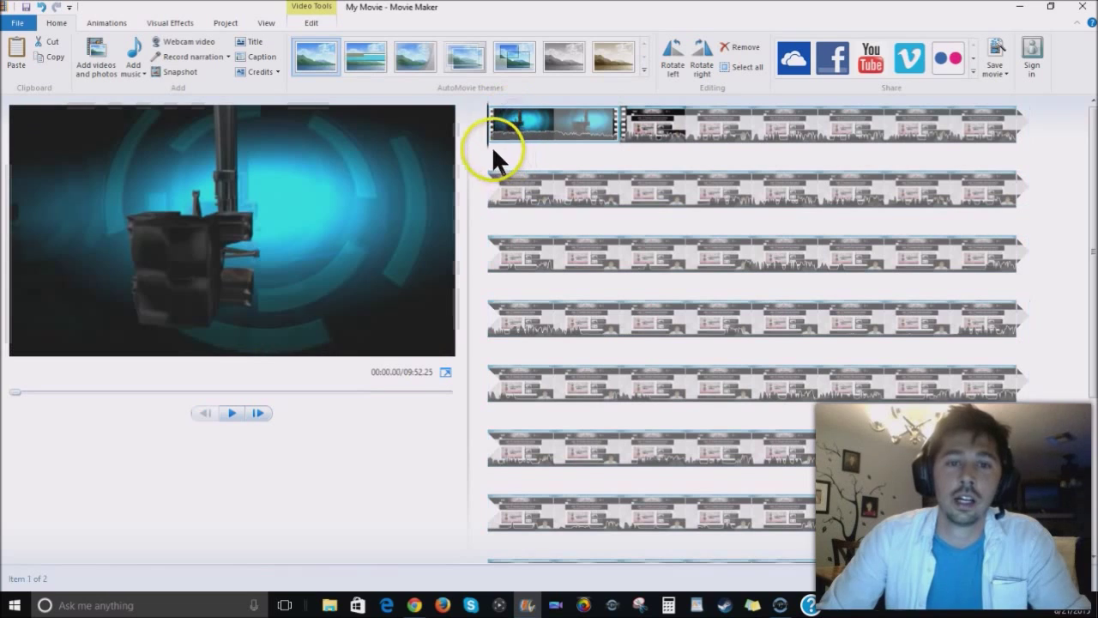
pyautogui.moveTo(490, 143); pyautogui.dragTo(617, 153)
pyautogui.click(232, 415)
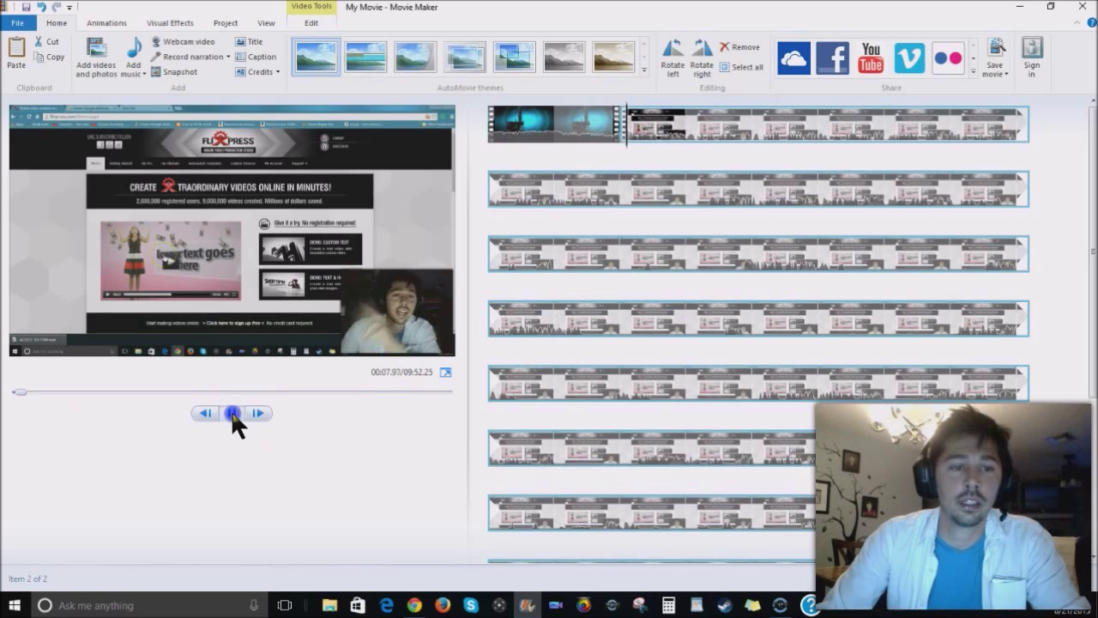
pyautogui.click(503, 131)
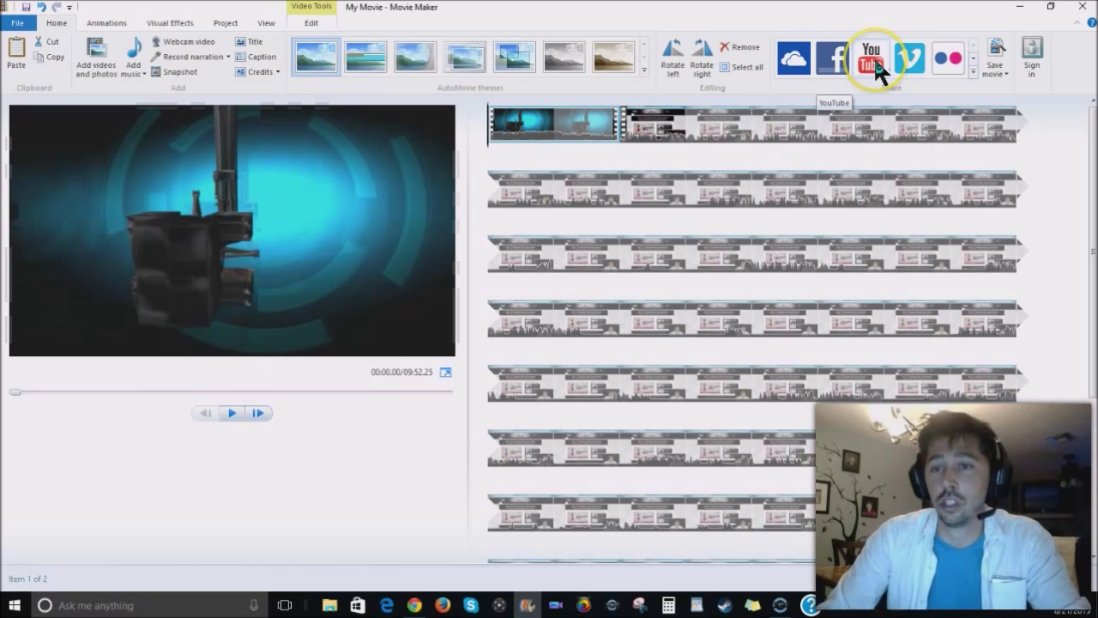
pyautogui.click(1002, 74)
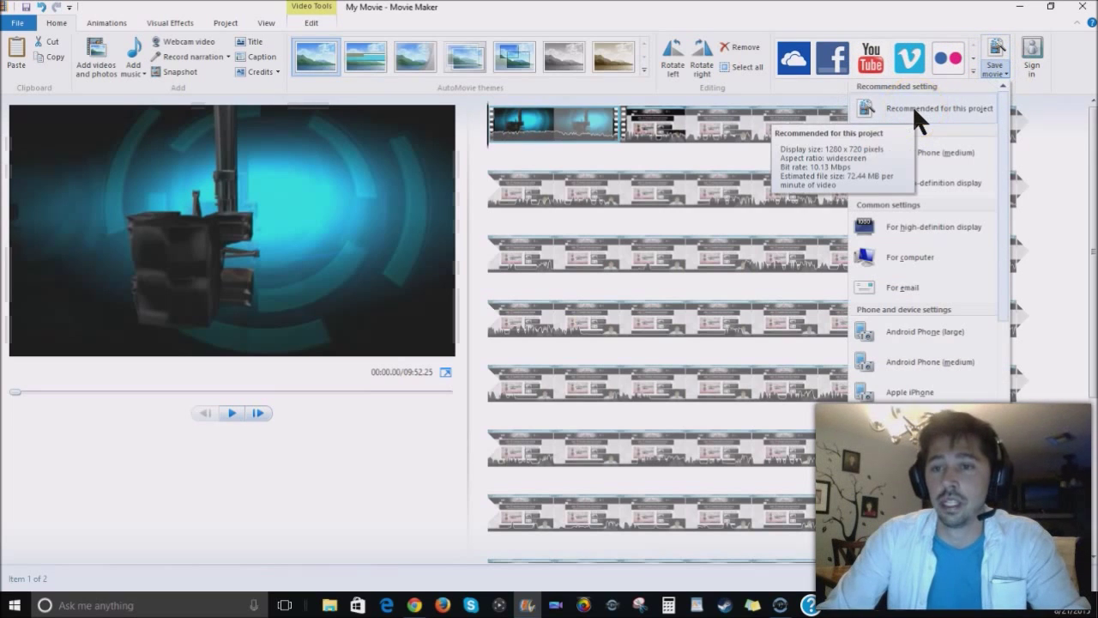